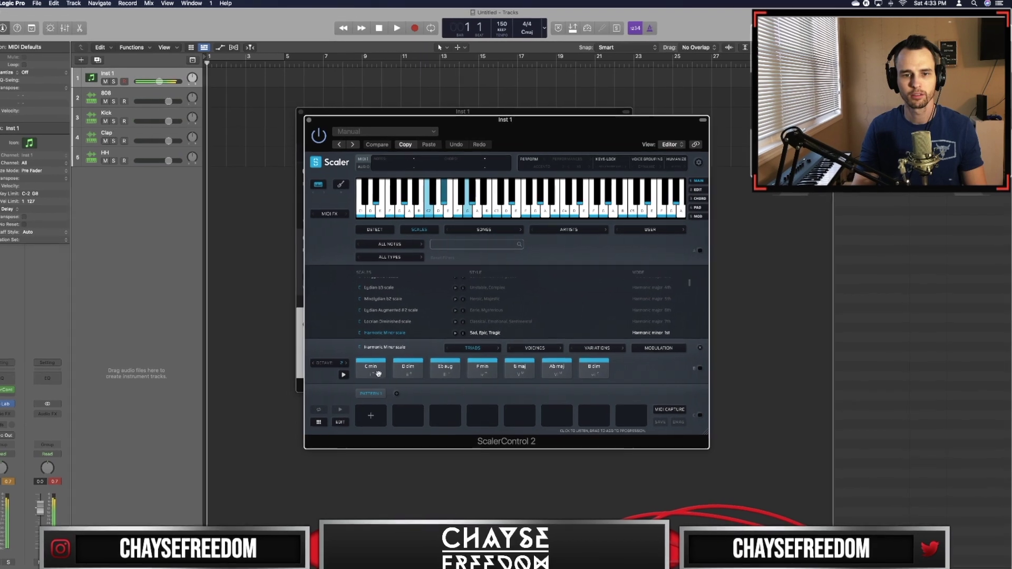
# - Audition the Eb aug chord, view Scaler's performance and keys-lock options, and start recording on the Inst 1 track
pyautogui.click(445, 368)
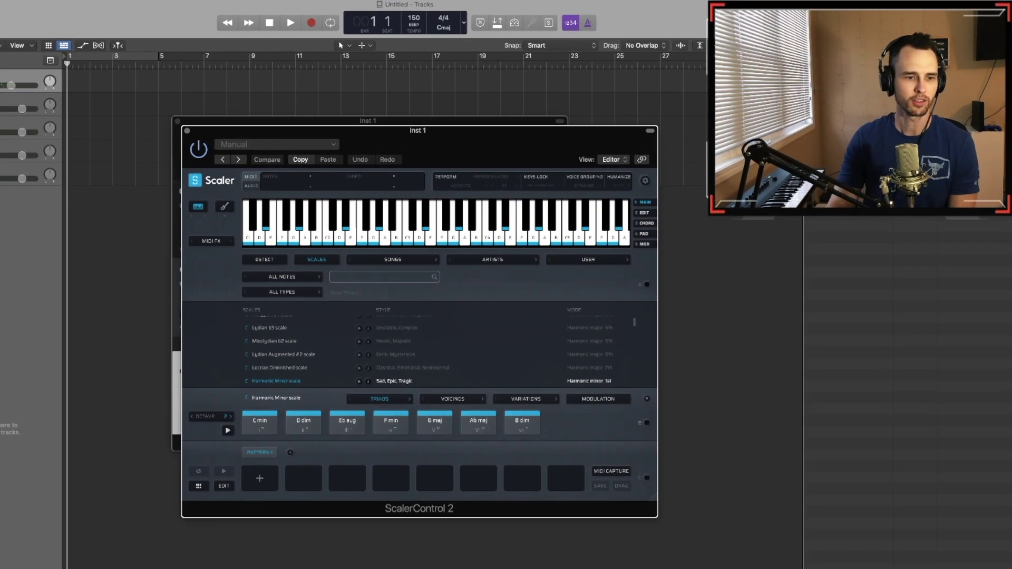
pyautogui.click(500, 178)
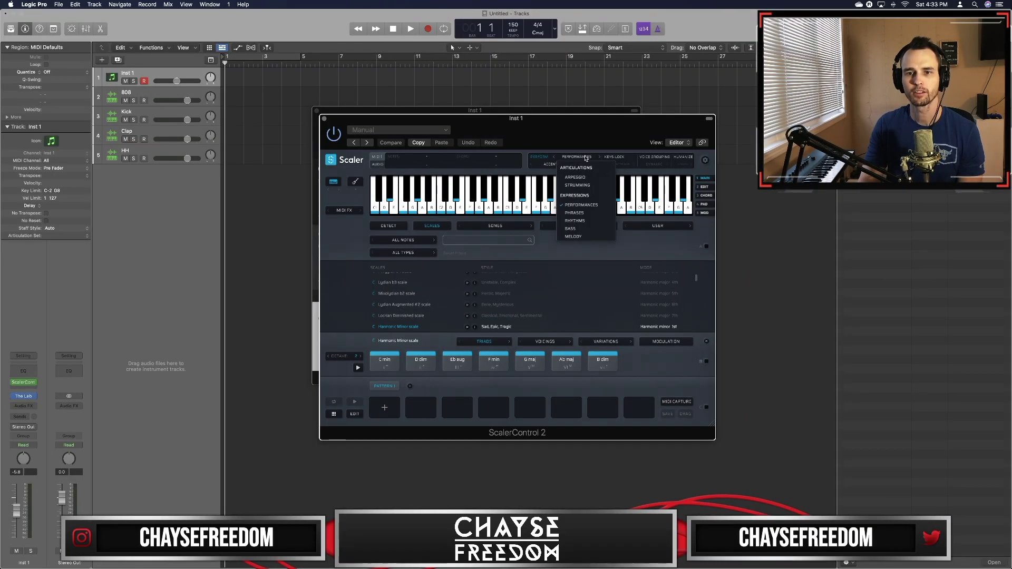
pyautogui.click(614, 156)
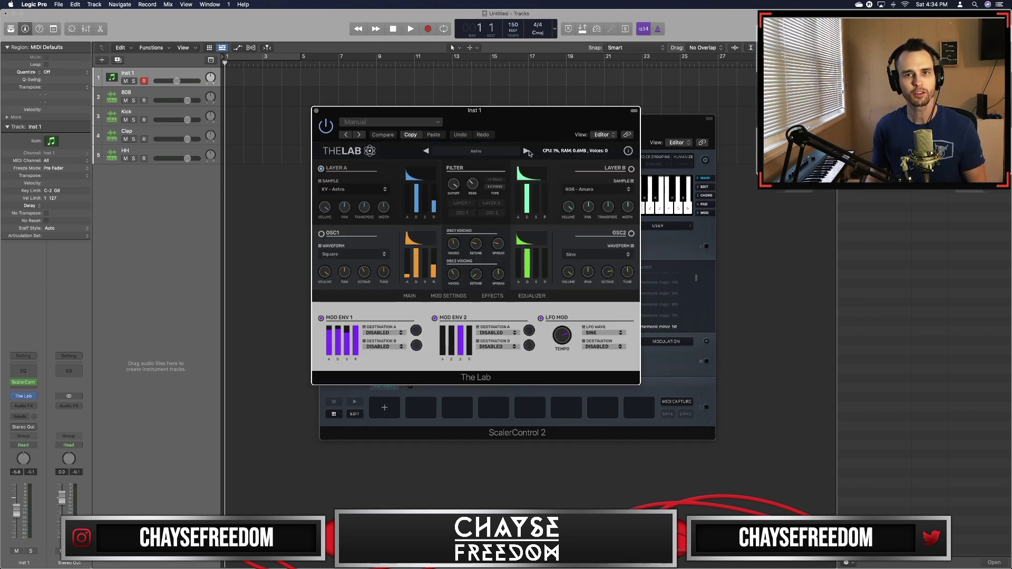
pyautogui.press('r')
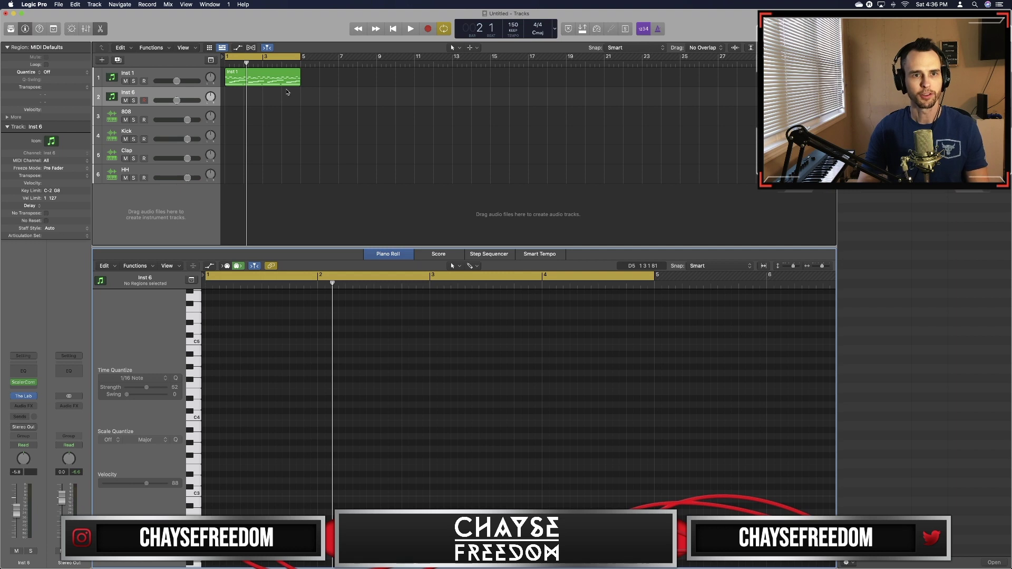
# - Copy the Inst 1 region to the Inst 6 track and delete the copy's lower notes, from C4 downward
pyautogui.moveTo(285, 80); pyautogui.dragTo(288, 100)
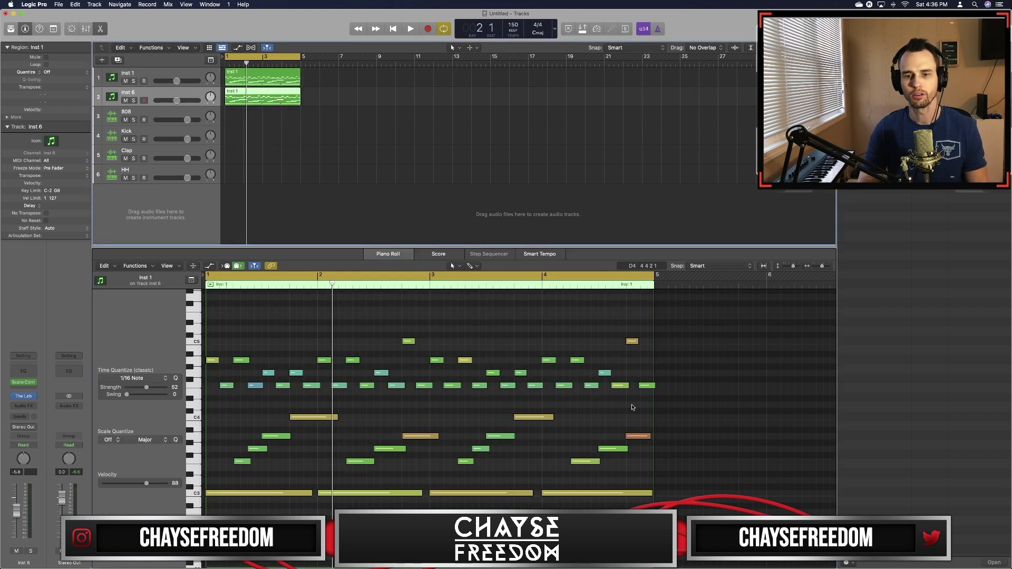
pyautogui.moveTo(633, 408); pyautogui.dragTo(215, 510)
pyautogui.press('Delete')
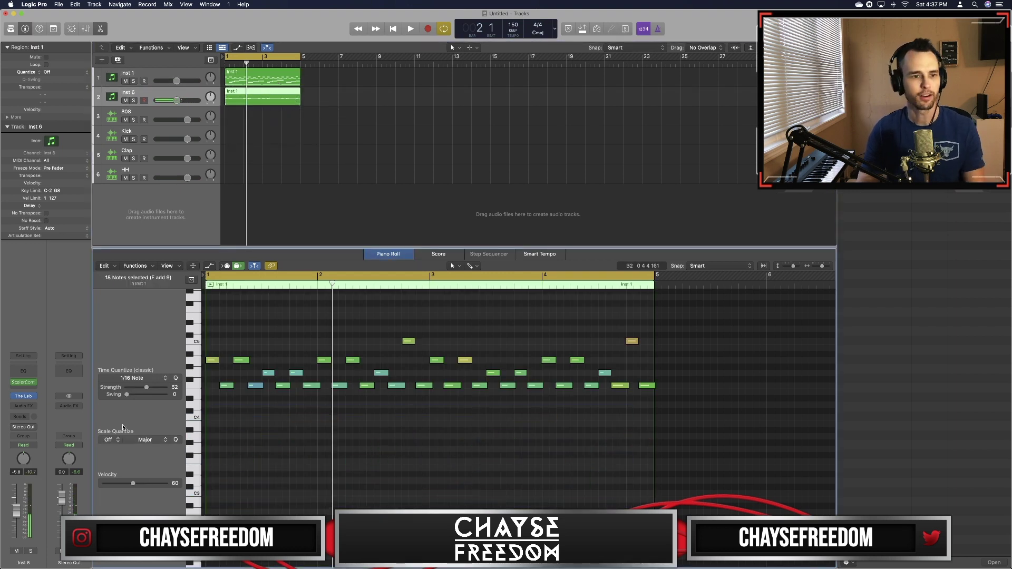
# - Replace the Inst 6 track's instrument with stereo Kontakt and browse its list of libraries
pyautogui.click(34, 398)
pyautogui.moveTo(42, 404)
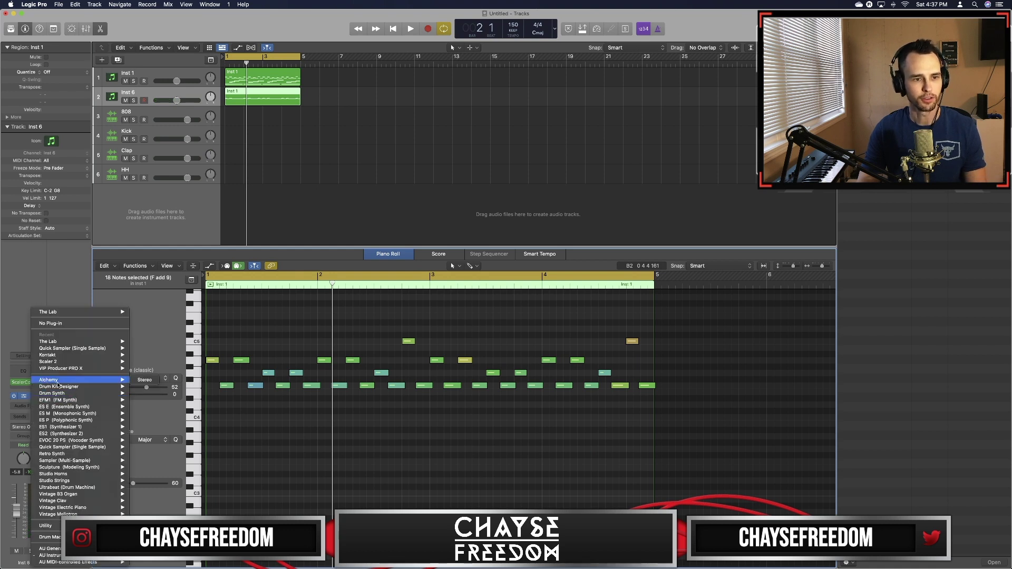
pyautogui.moveTo(79, 355)
pyautogui.click(145, 361)
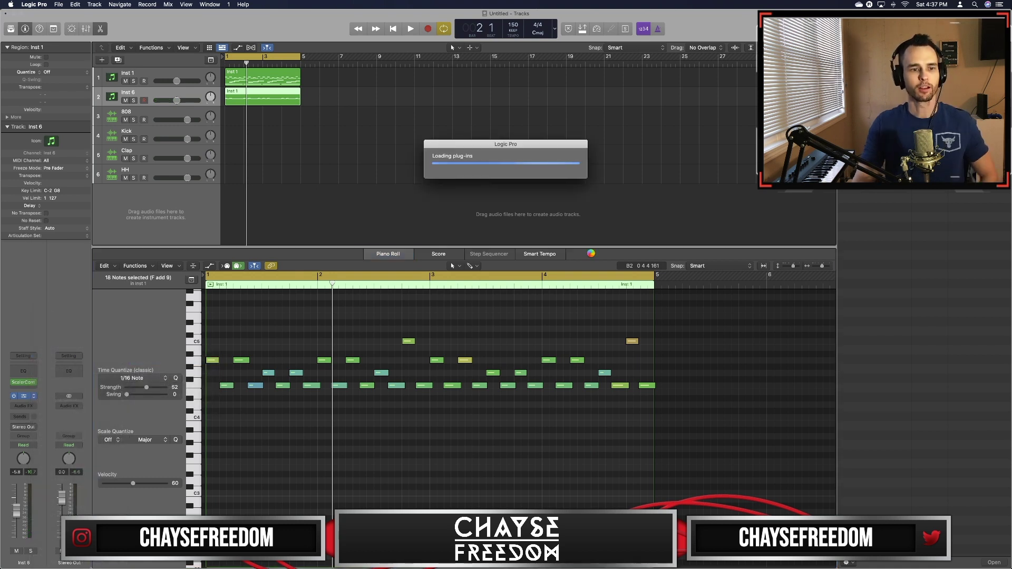
pyautogui.scroll(-15, 509, 309)
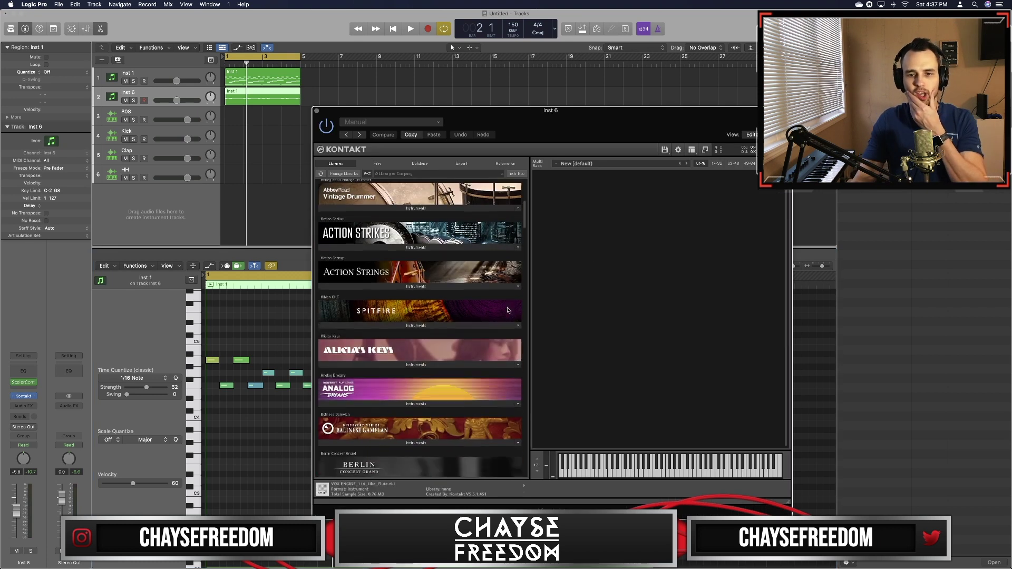
pyautogui.scroll(-5, 492, 308)
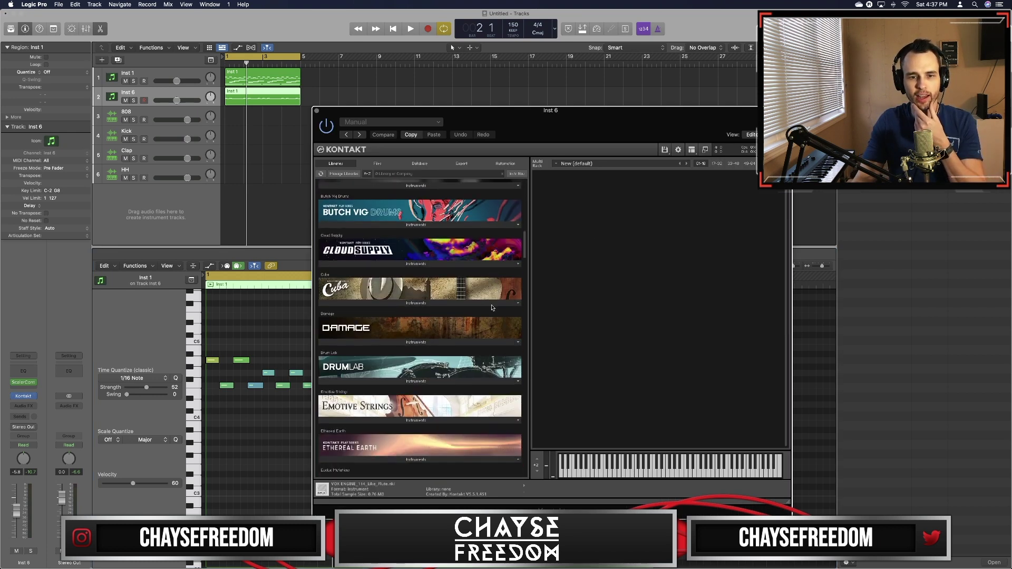
pyautogui.scroll(-10, 492, 307)
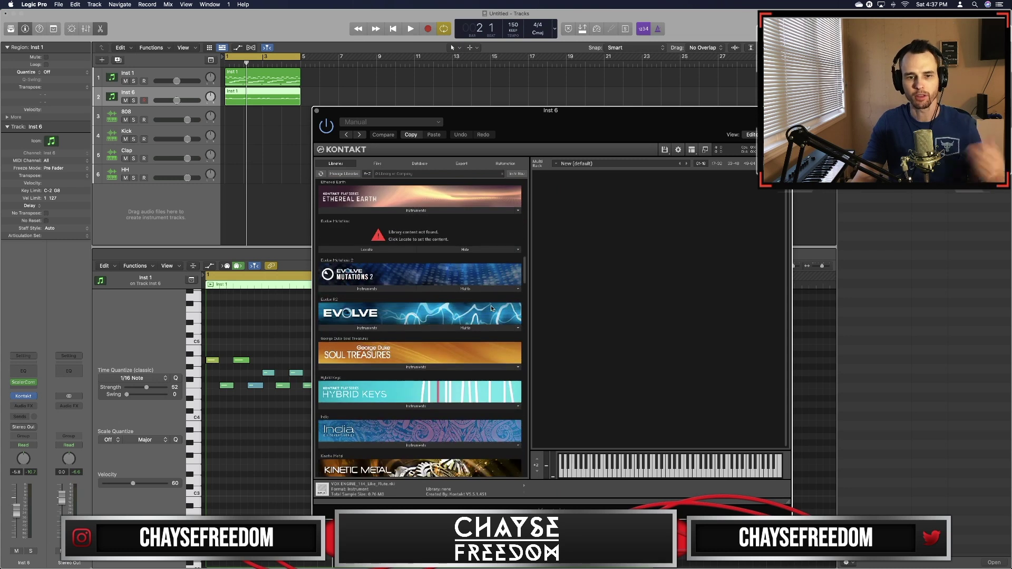
pyautogui.scroll(-1, 492, 308)
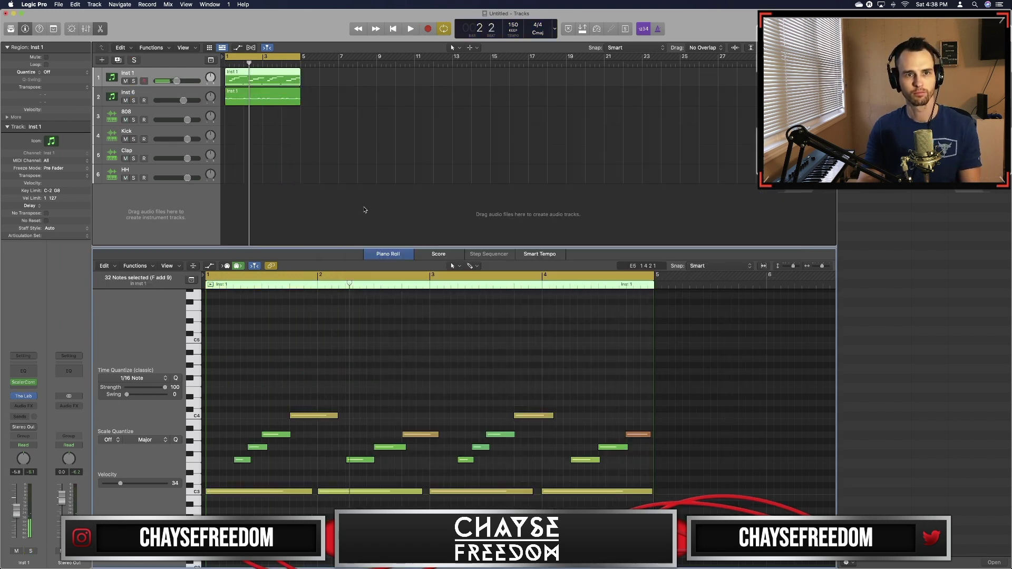
# - Lower the Inst 1 track's volume slightly while the loop plays and open its instrument plug-in
pyautogui.press('space')
pyautogui.click(168, 93)
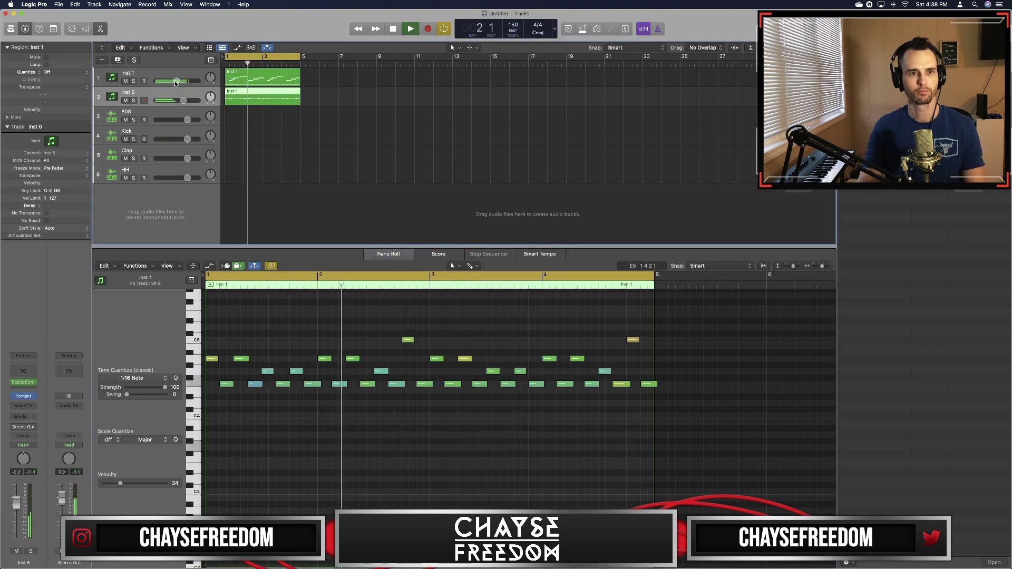
pyautogui.moveTo(176, 83); pyautogui.dragTo(174, 83)
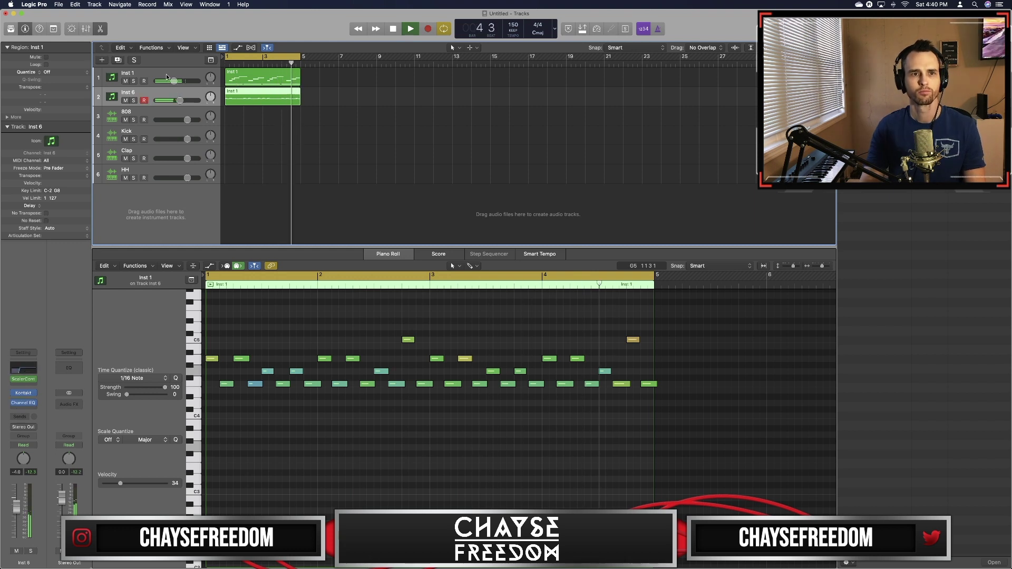
pyautogui.click(191, 75)
pyautogui.click(21, 398)
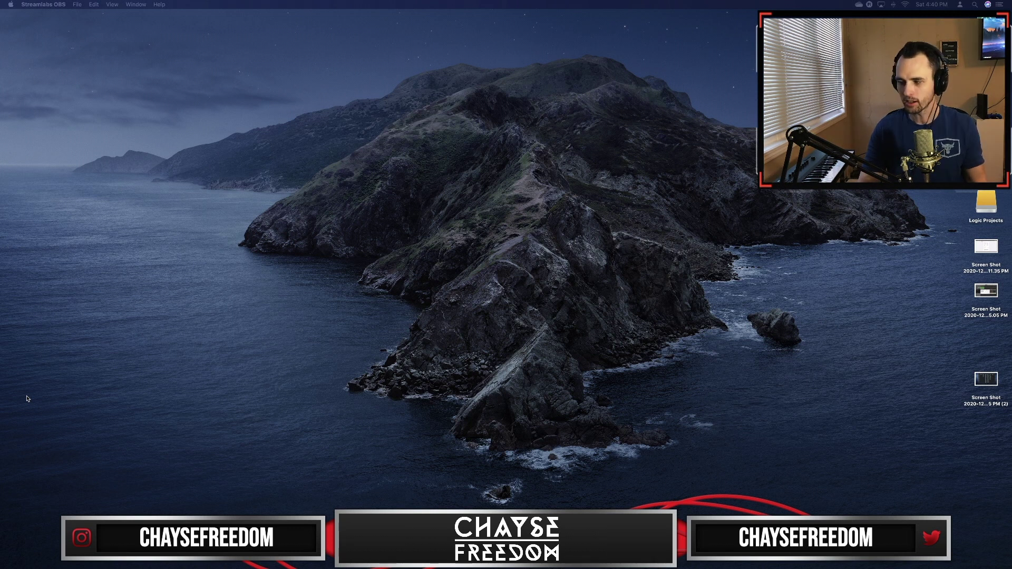
# - Switch back to Logic Pro, play the soloed Inst 6 part and open Mallet Flux's arp pattern selection
pyautogui.press('super+Tab')
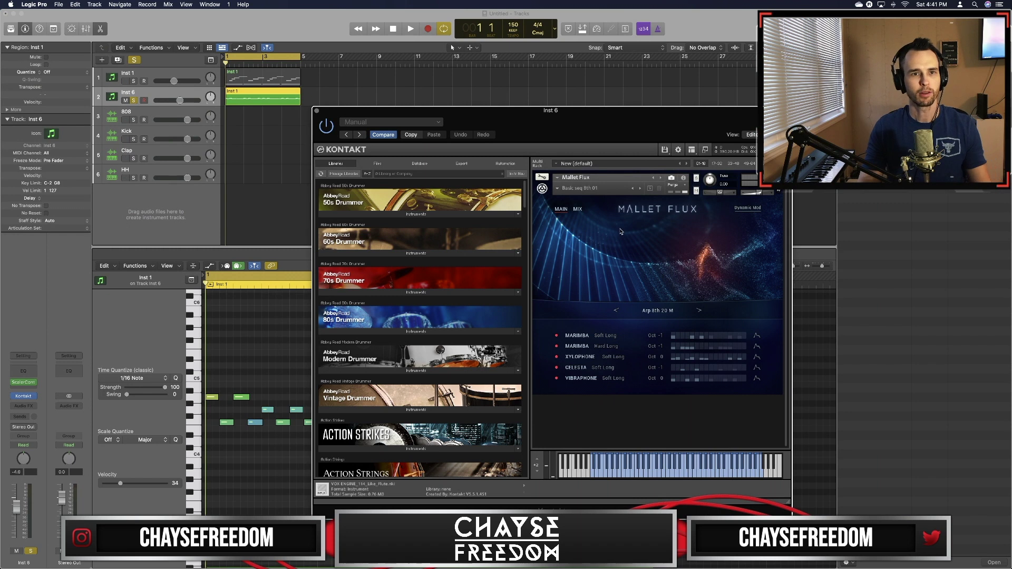
pyautogui.press('space')
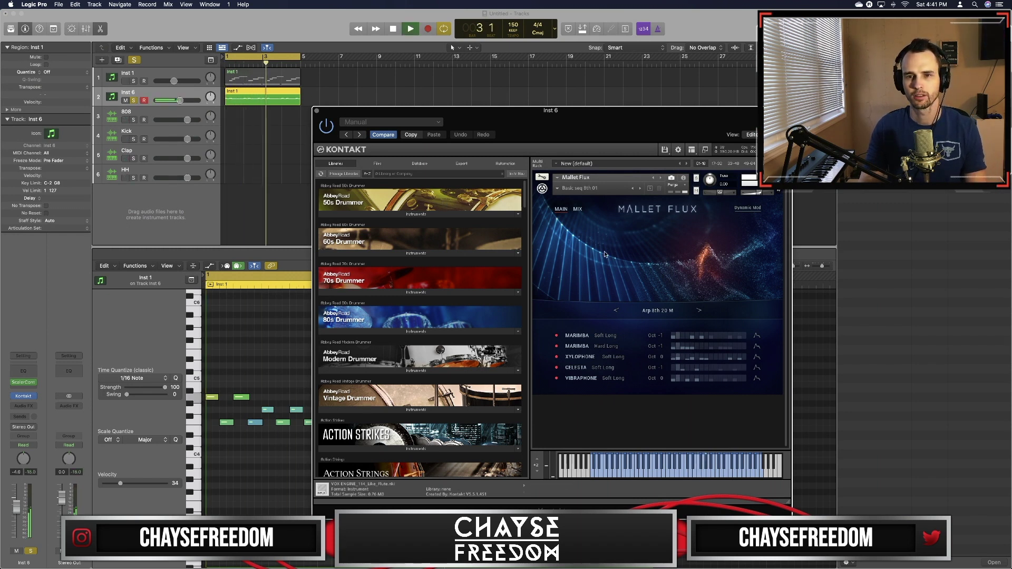
pyautogui.click(661, 311)
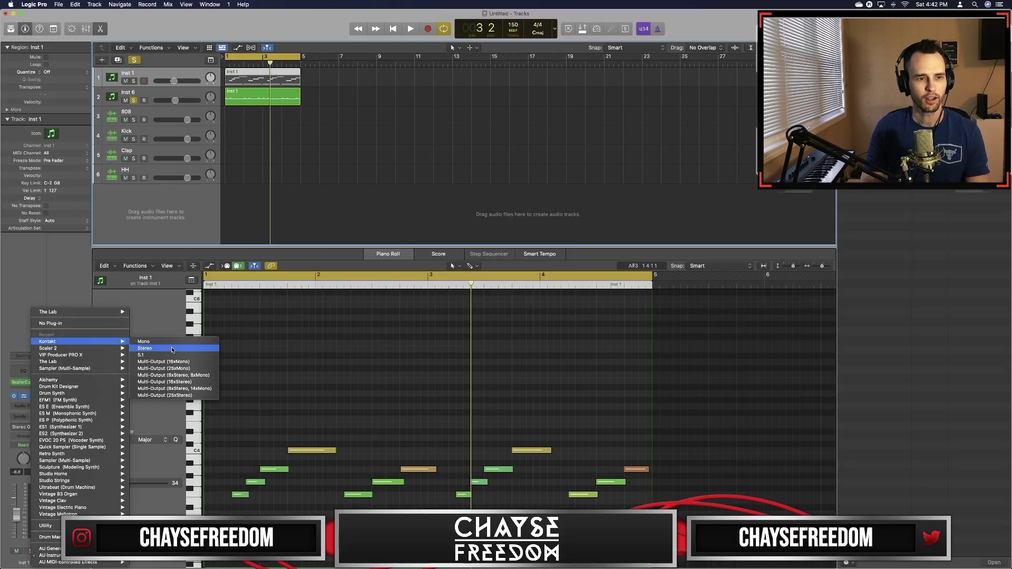
# - Replace the Inst 1 instrument with stereo Kontakt, loading Analog Dreams 2.0, and play the part
pyautogui.click(174, 349)
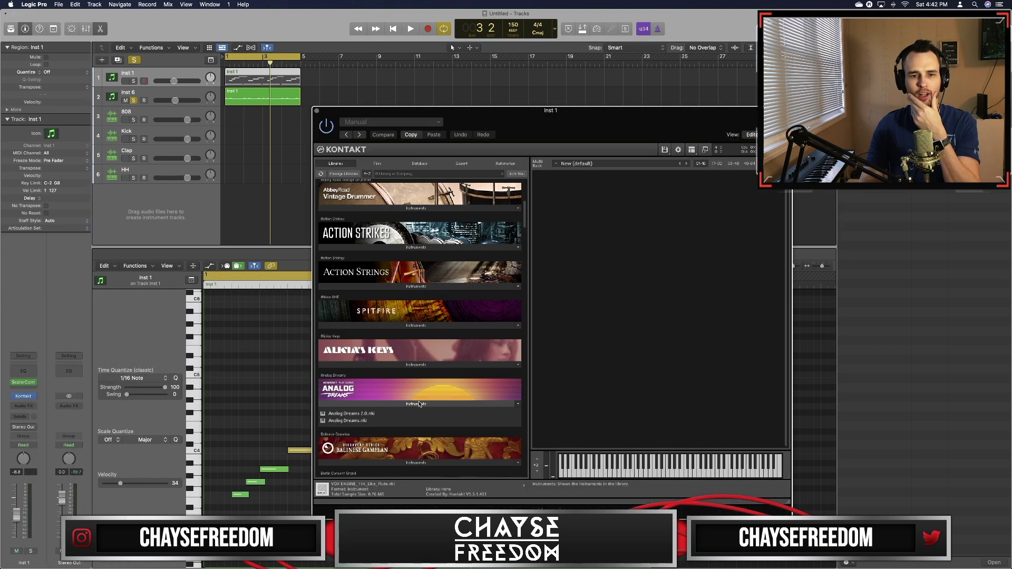
pyautogui.doubleClick(386, 414)
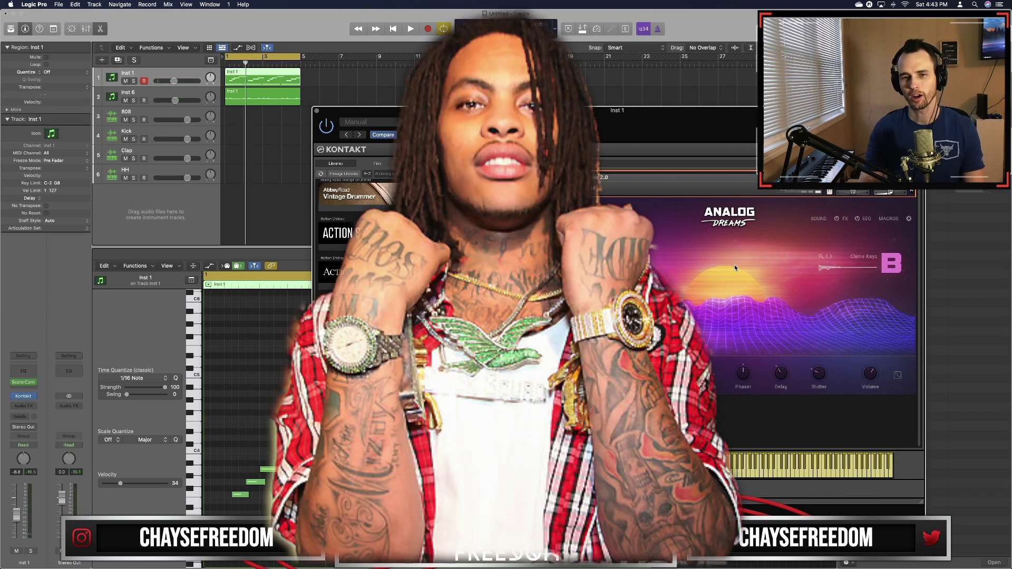
pyautogui.press('space')
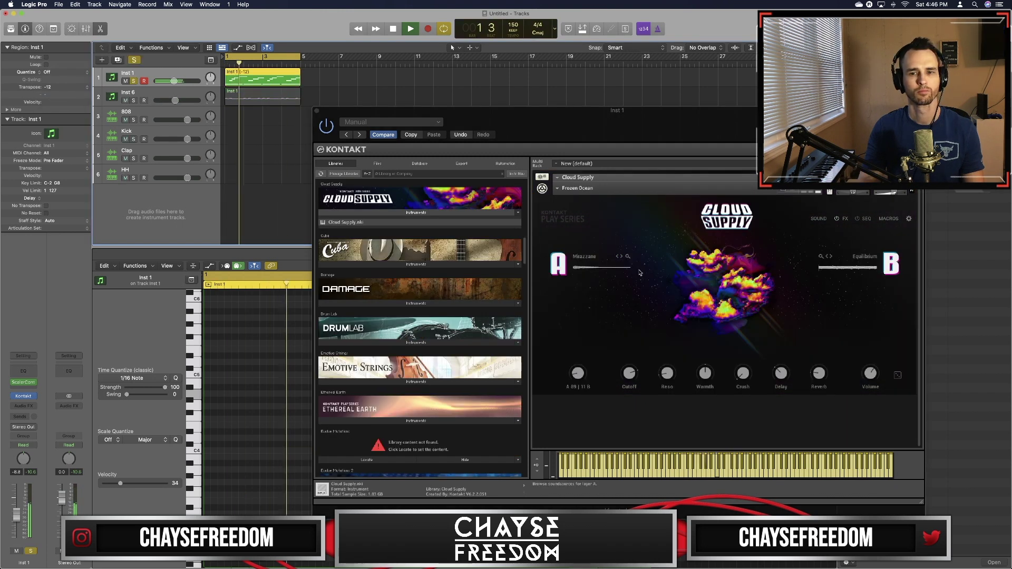
# - Solo the Inst 6 track and take the Inst 1 track out of solo
pyautogui.click(133, 102)
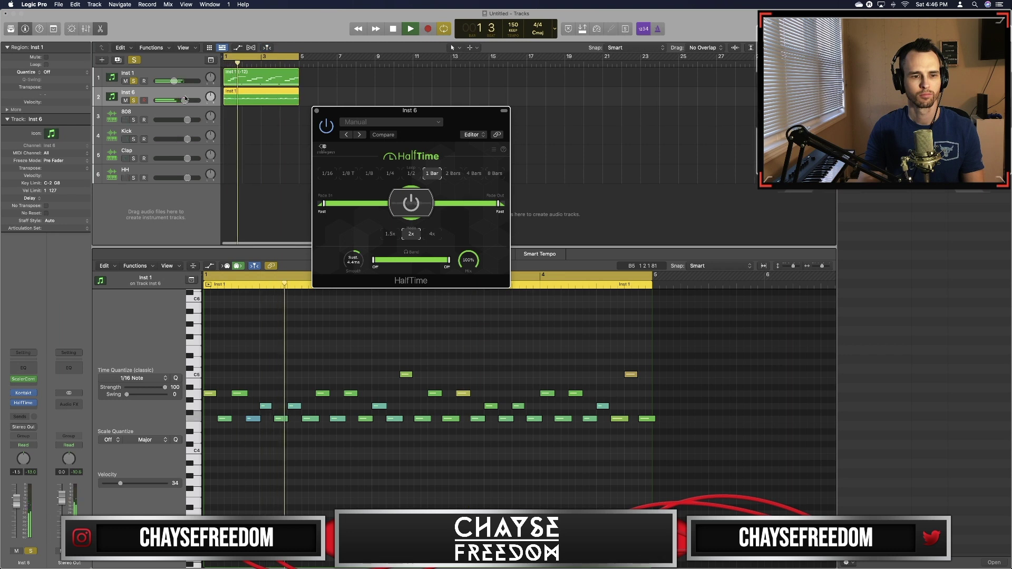
pyautogui.click(160, 74)
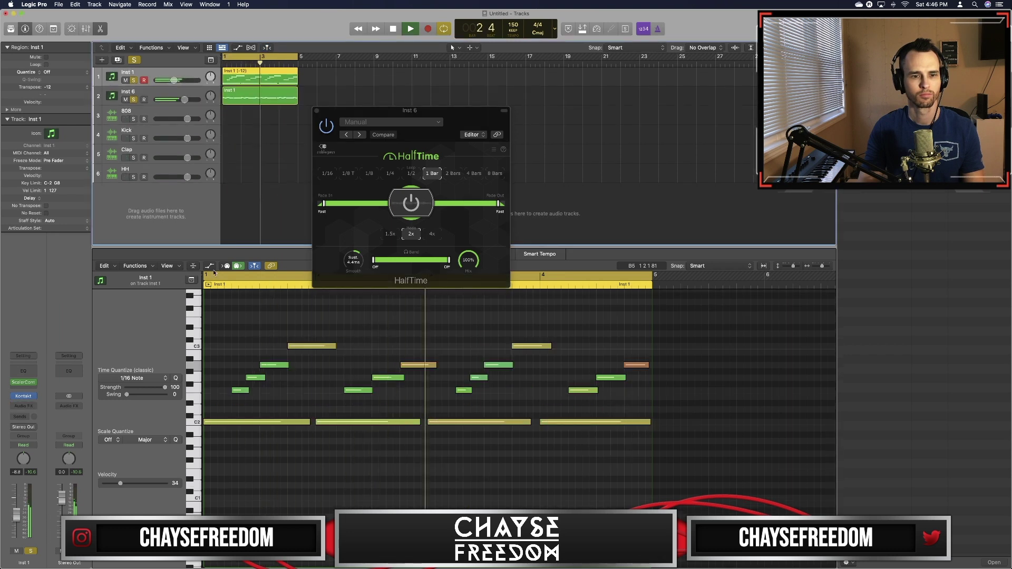
pyautogui.press('s')
# - Transpose the four long C2 notes in the Inst 1 region down one octave and solo the track again
pyautogui.scroll(-1, 678, 423)
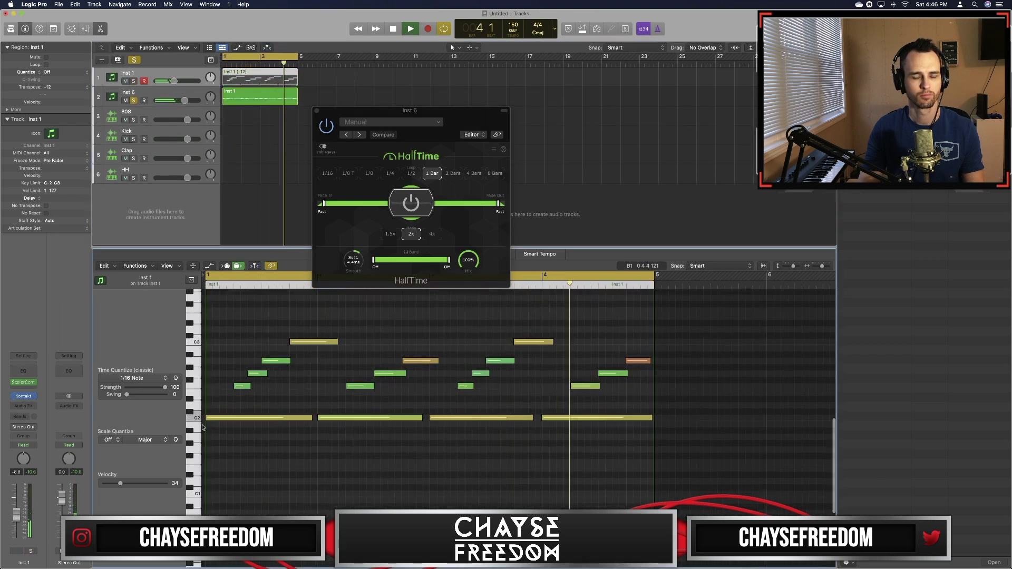
pyautogui.moveTo(678, 423); pyautogui.dragTo(266, 420)
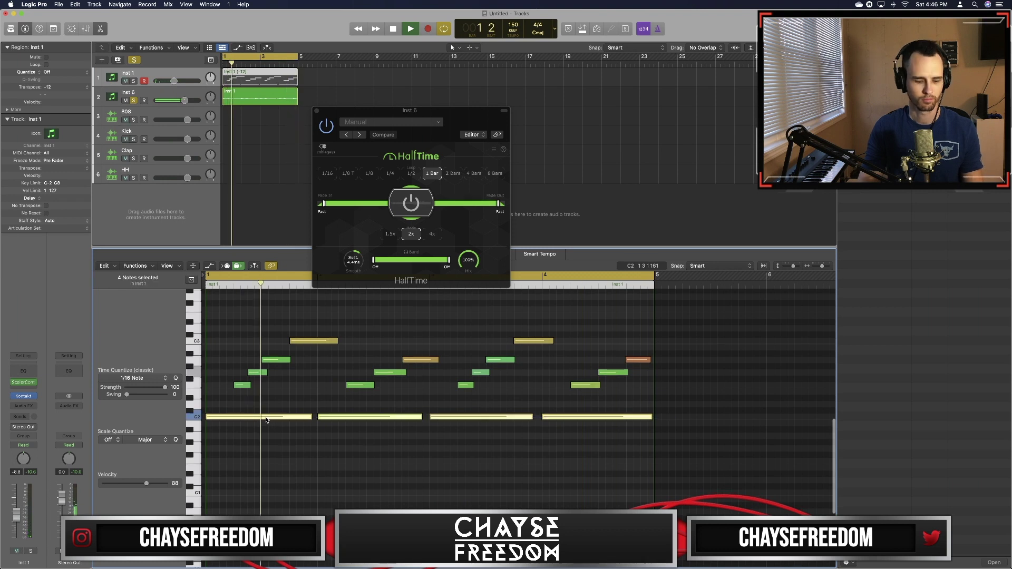
pyautogui.rightClick(266, 420)
pyautogui.click(339, 524)
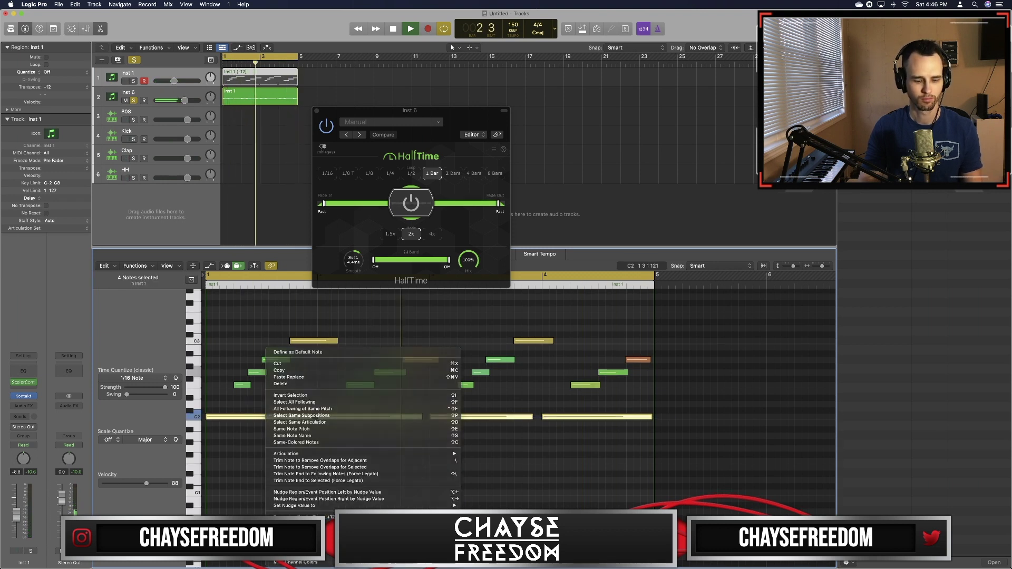
pyautogui.press('s')
pyautogui.scroll(-1, 340, 509)
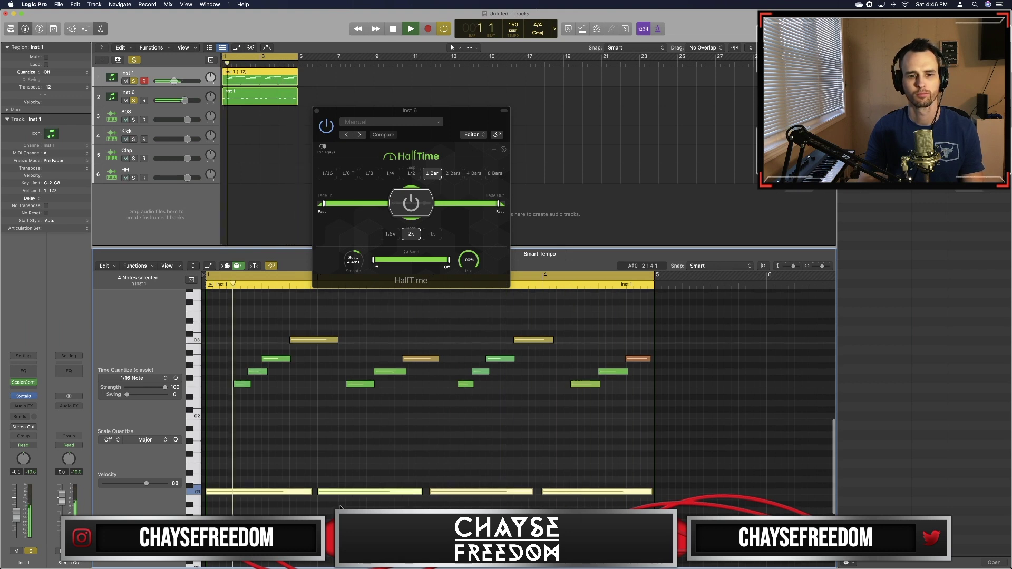
# - Adjust the velocity of the note in the middle of bar 2 in the Inst 7 region
pyautogui.scroll(3, 340, 508)
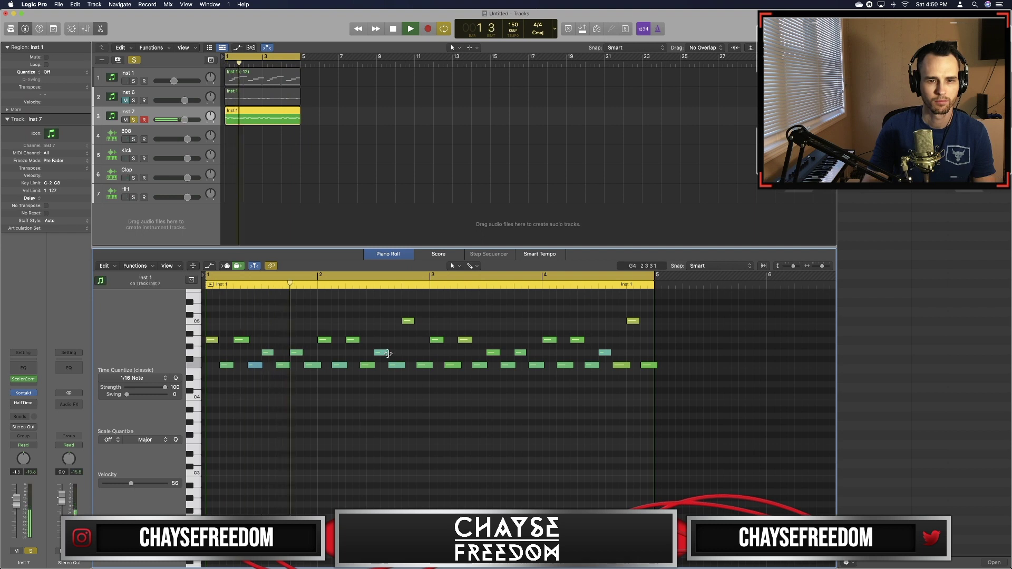
pyautogui.click(385, 353)
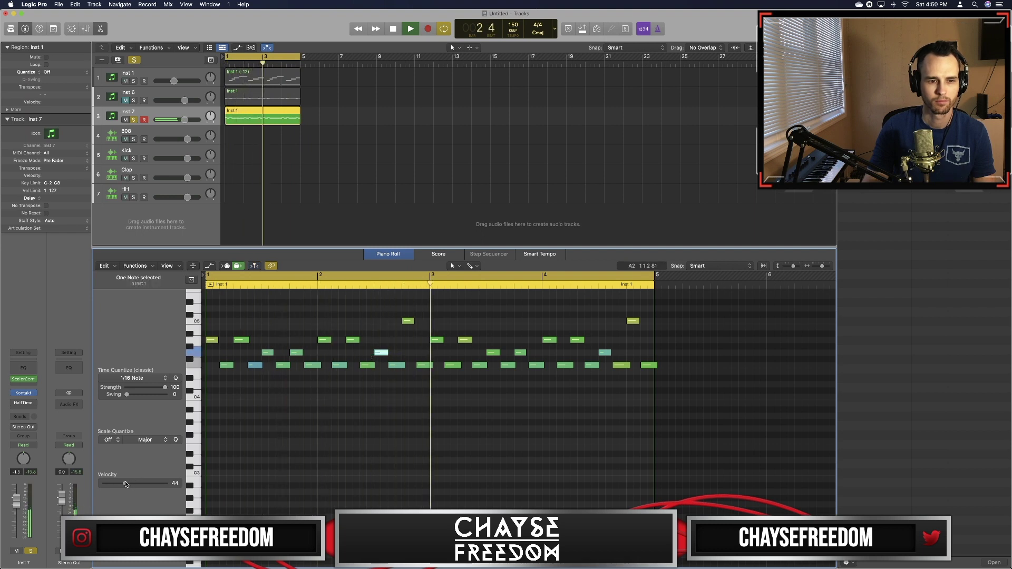
pyautogui.moveTo(125, 481); pyautogui.dragTo(128, 482)
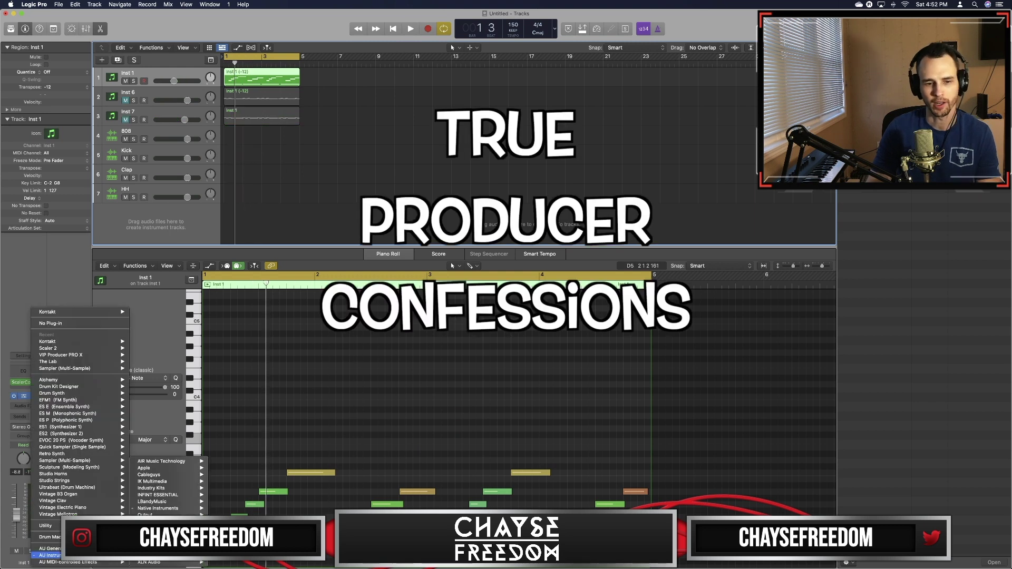
# - Load Omnisphere as the Inst 1 instrument, close its window and select the Inst 7 track
pyautogui.click(287, 529)
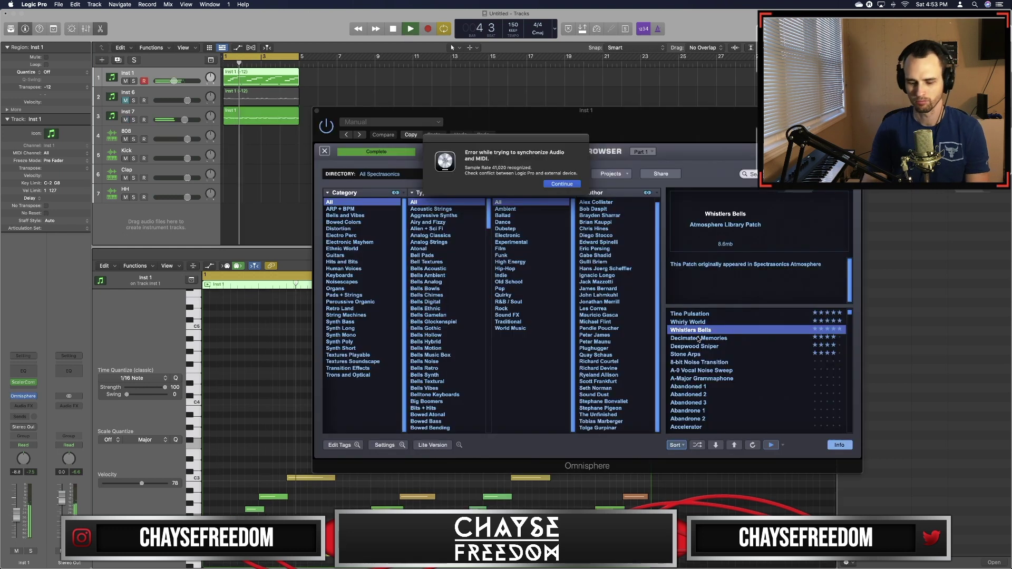
pyautogui.click(316, 110)
pyautogui.click(167, 113)
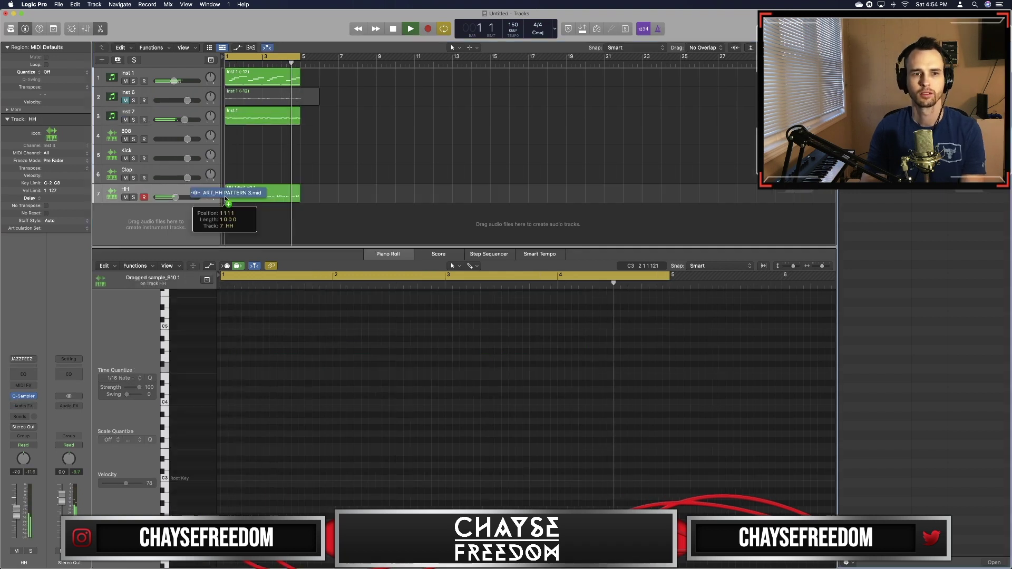
# - Place the ART_HH PATTERN 3.mid hi-hat pattern on the HH track at bar 1
pyautogui.moveTo(226, 192); pyautogui.dragTo(228, 193)
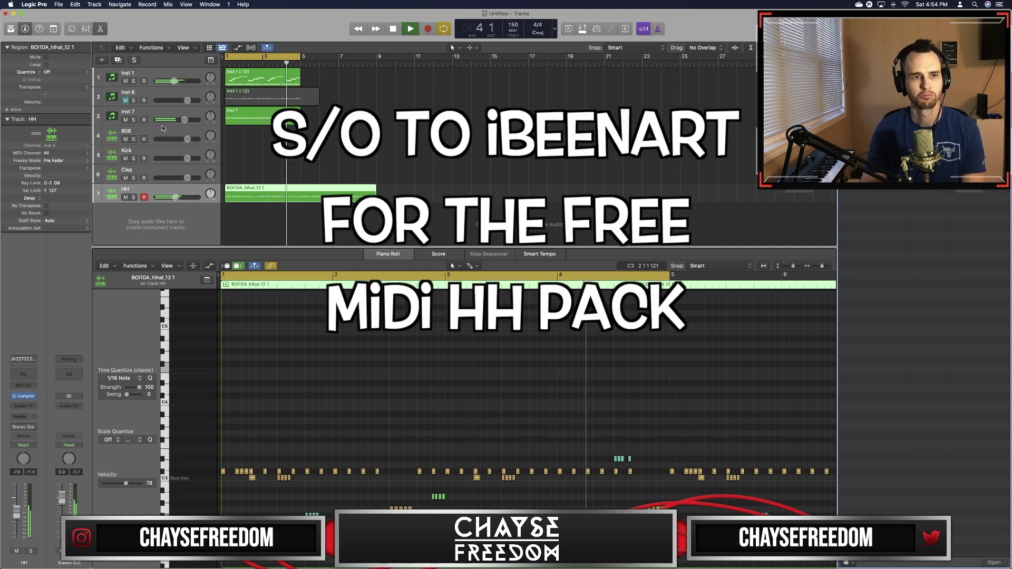
# - Add a C3 note on beat 3 of bar 1 on the Clap track
pyautogui.click(148, 171)
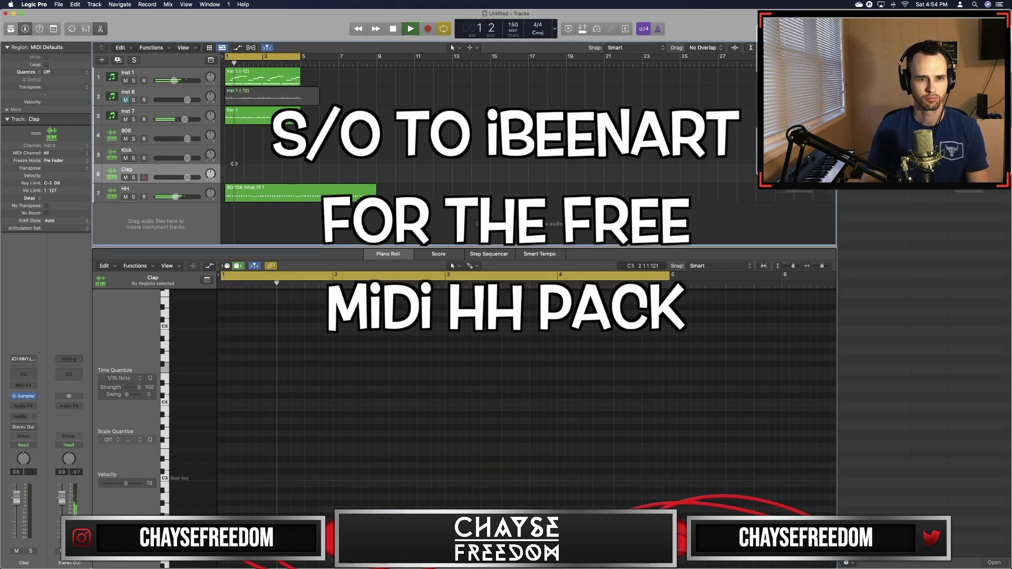
pyautogui.click(282, 476)
pyautogui.hscroll(1, 441, 481)
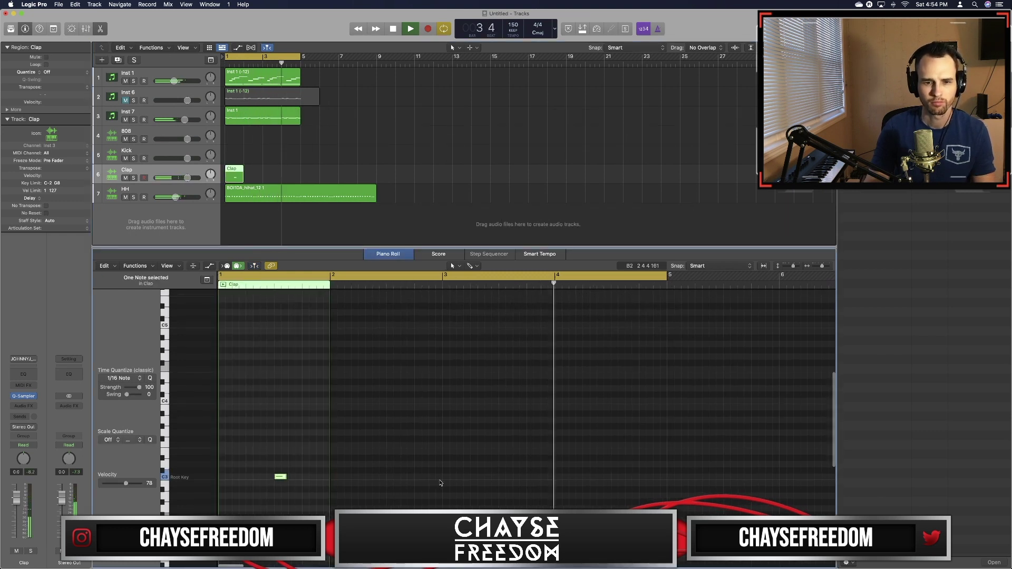
# - Add a C3 note on beat 3 of bar 2 and duplicate and join the Clap region into one four-bar region
pyautogui.click(393, 480)
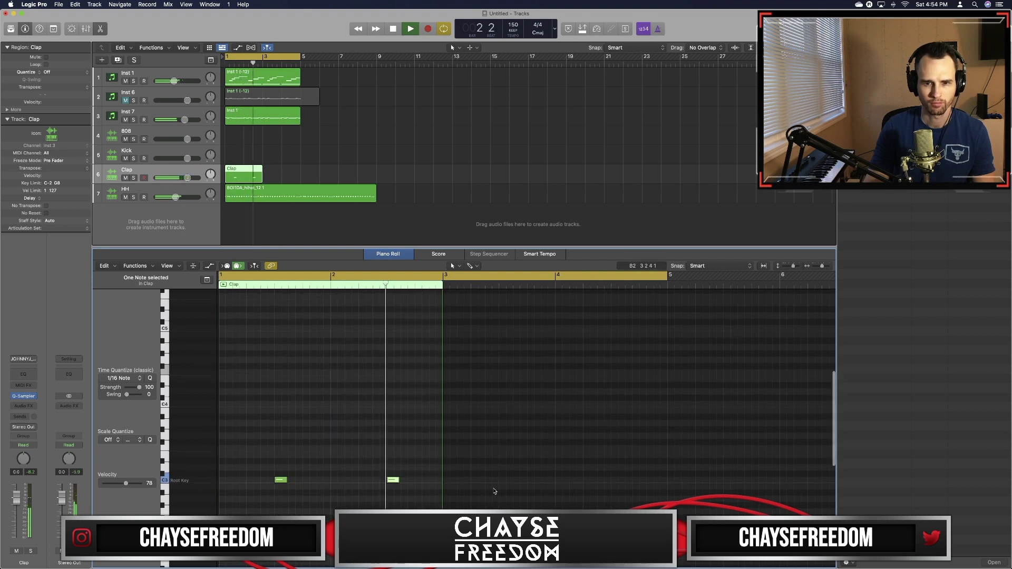
pyautogui.click(280, 179)
pyautogui.click(254, 174)
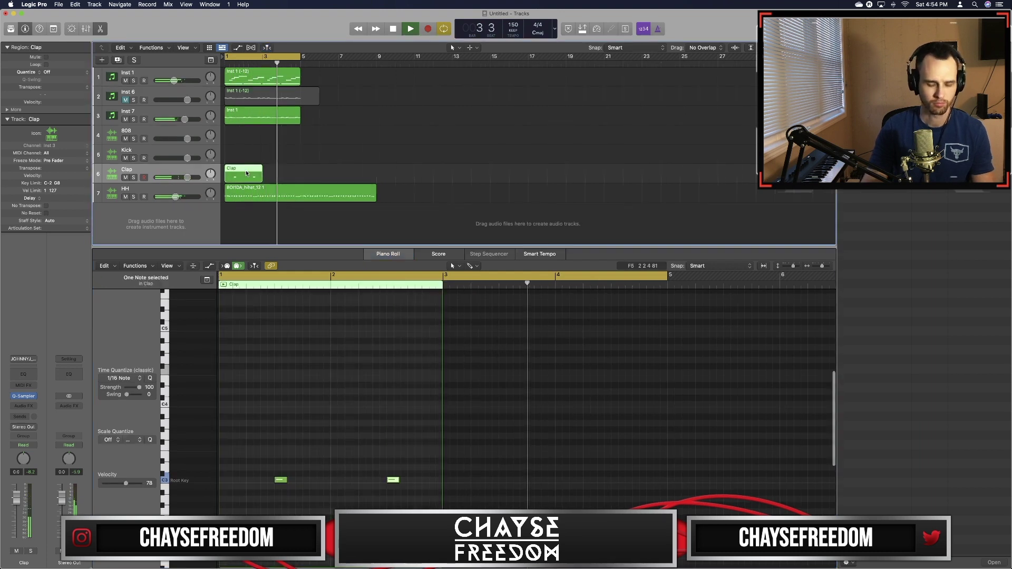
pyautogui.press('super+r')
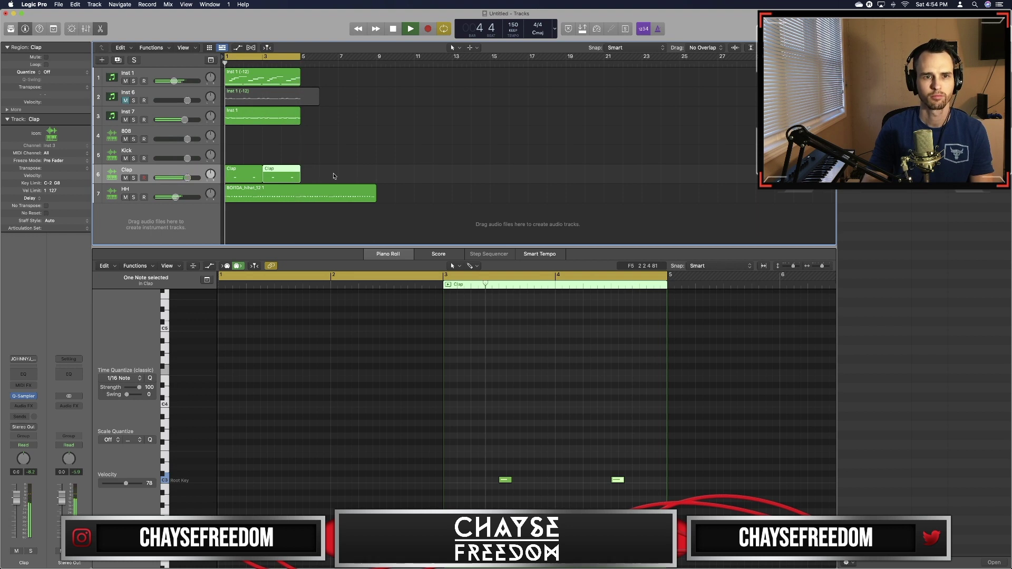
pyautogui.click(206, 176)
pyautogui.press('super+j')
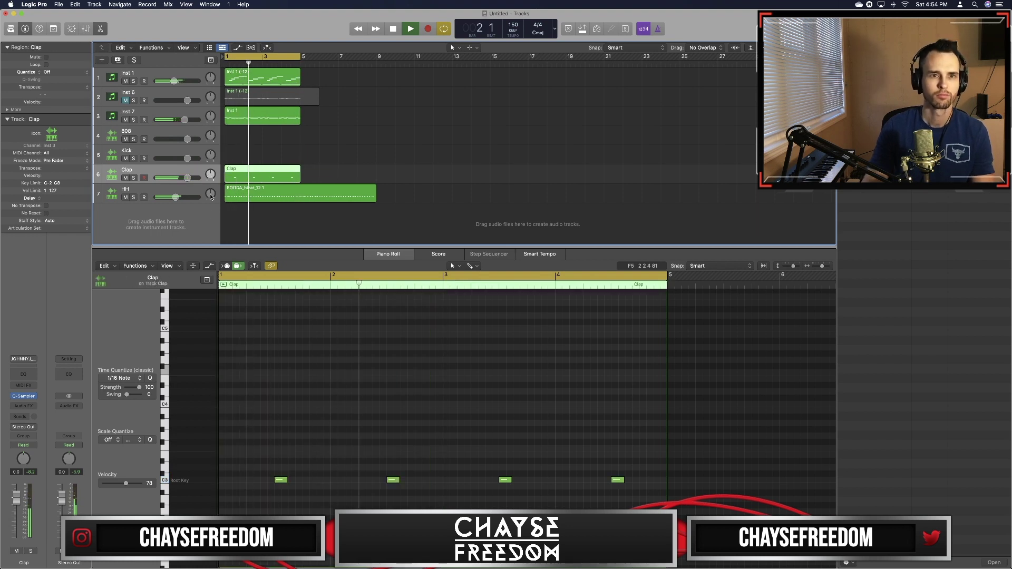
# - Adjust the Inst 7 track's volume and unmute the Inst 6 track
pyautogui.moveTo(184, 120); pyautogui.dragTo(210, 101)
pyautogui.click(125, 101)
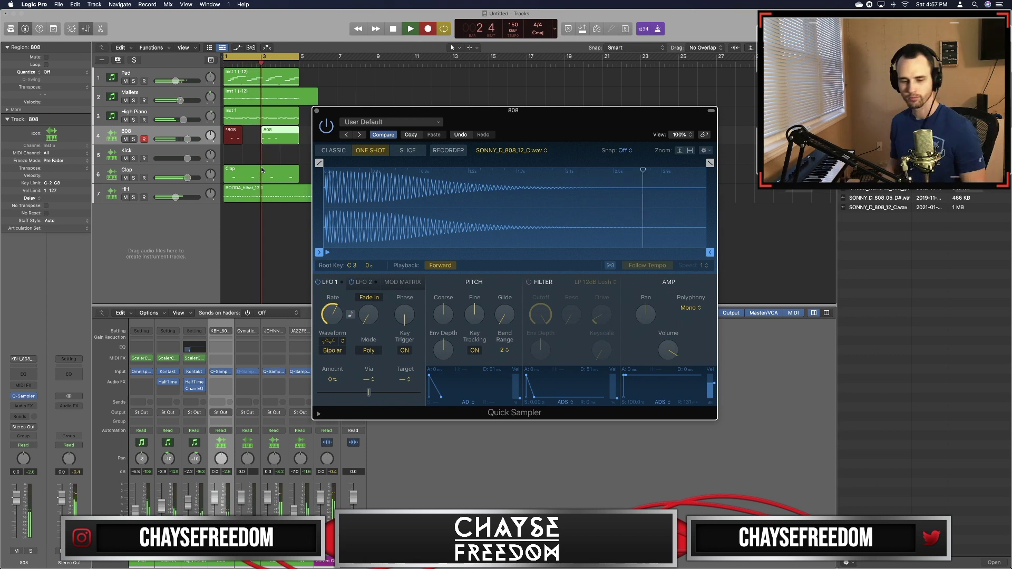
# - Close the 808 sampler window, end the recording and lower the 808 track's volume to about -3.8 dB
pyautogui.click(317, 111)
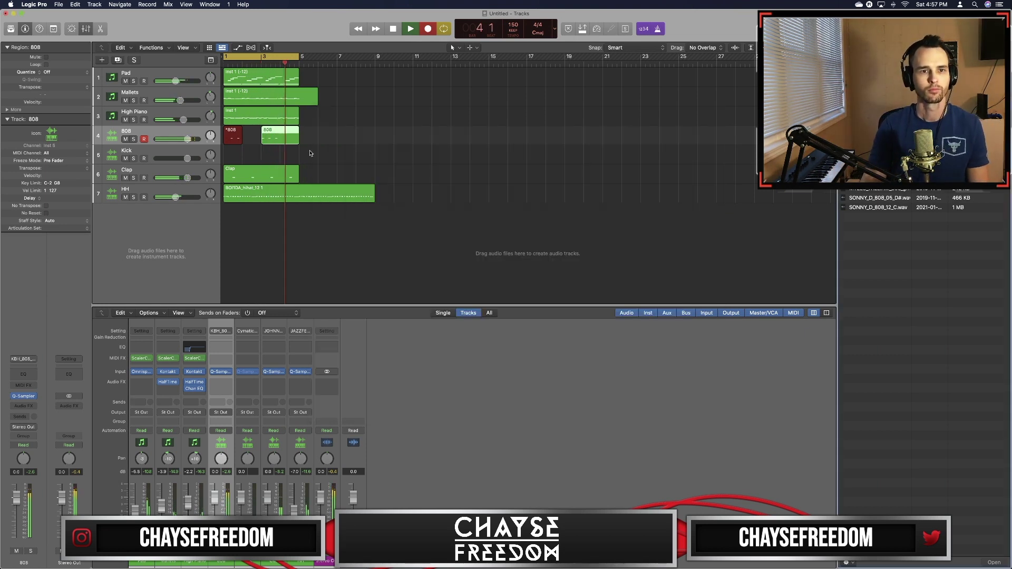
pyautogui.press('space')
pyautogui.moveTo(197, 141); pyautogui.dragTo(193, 141)
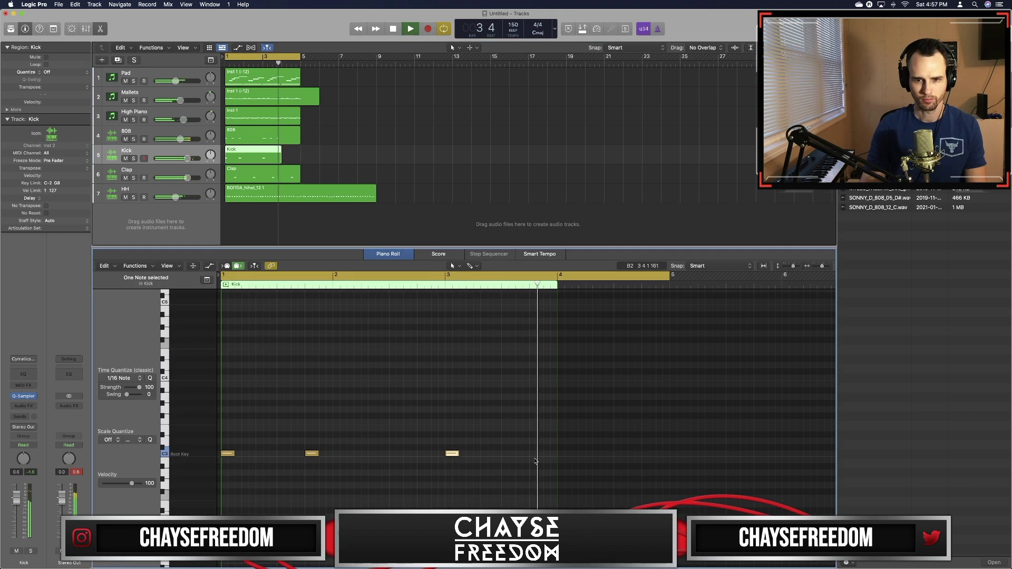
# - Add kick notes on beat 4 and the second half of beat 2 in bar 3, and extend the Kick region to bar 5
pyautogui.keyDown('super'); pyautogui.click(537, 453); pyautogui.keyUp('super')
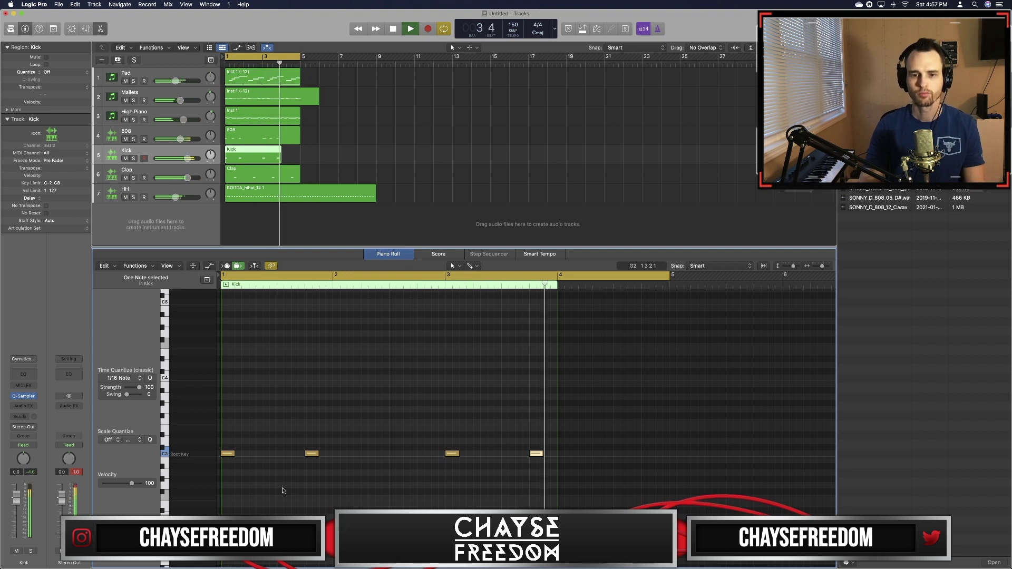
pyautogui.keyDown('super'); pyautogui.click(494, 454); pyautogui.keyUp('super')
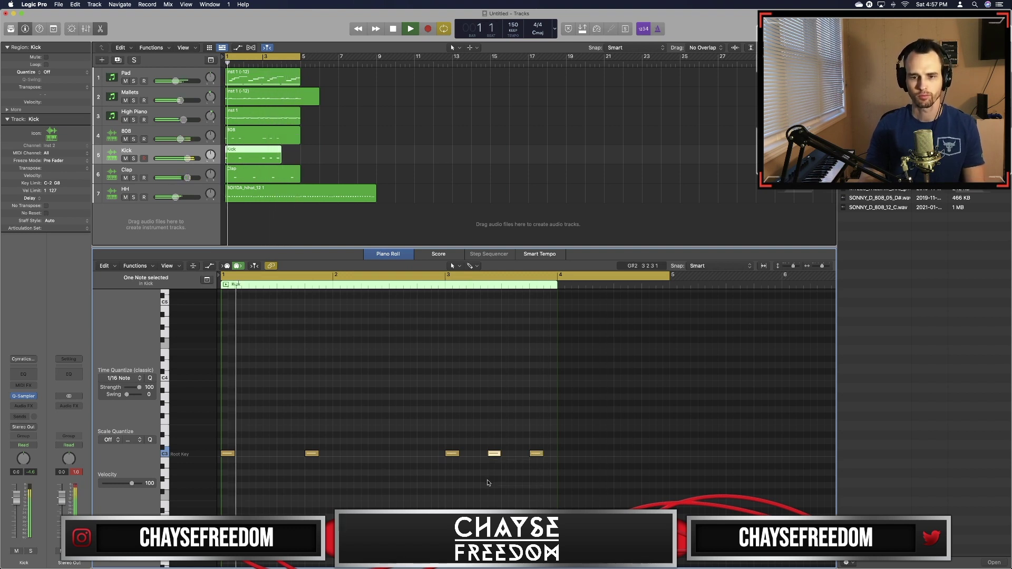
pyautogui.moveTo(281, 158); pyautogui.dragTo(300, 161)
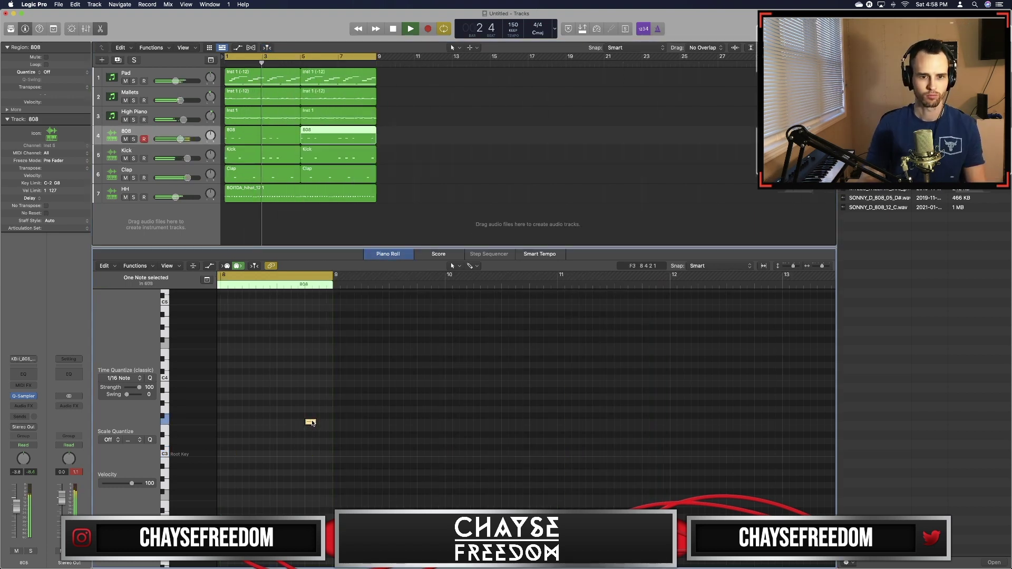
# - Transpose the F3 note on beat 4 of bar 8 in the 808 region up one octave and stop playback
pyautogui.rightClick(310, 422)
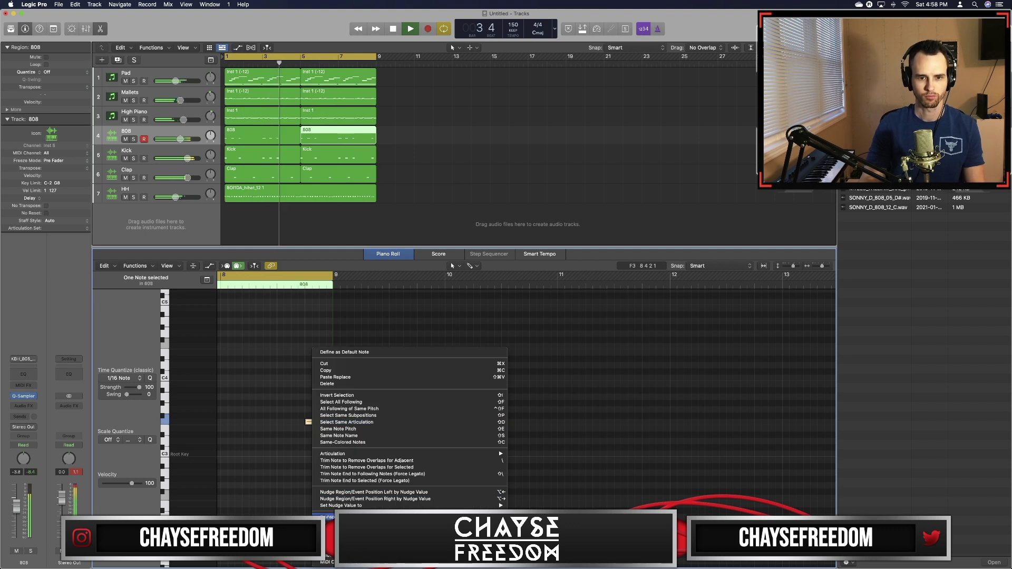
pyautogui.click(369, 517)
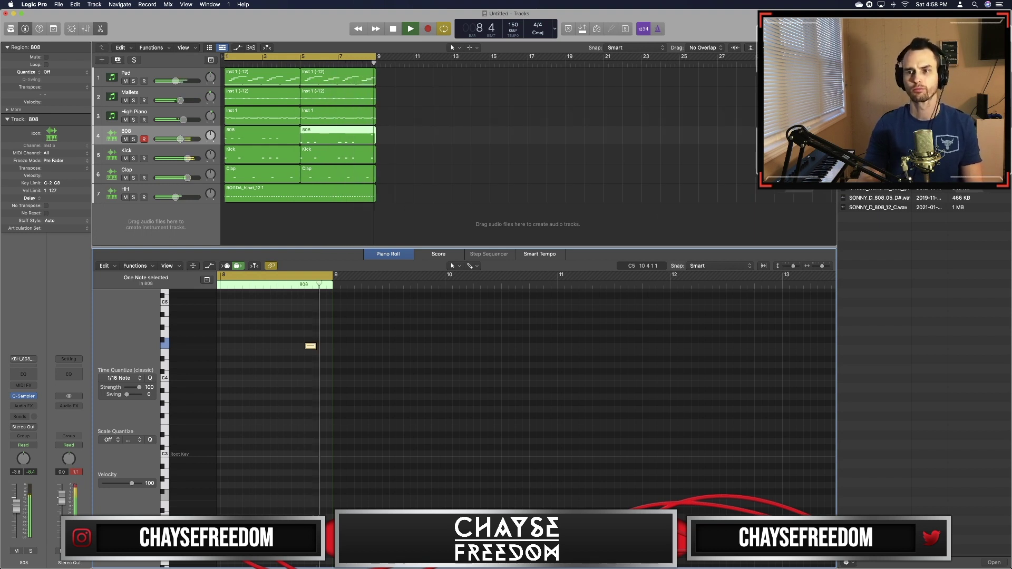
pyautogui.press('space')
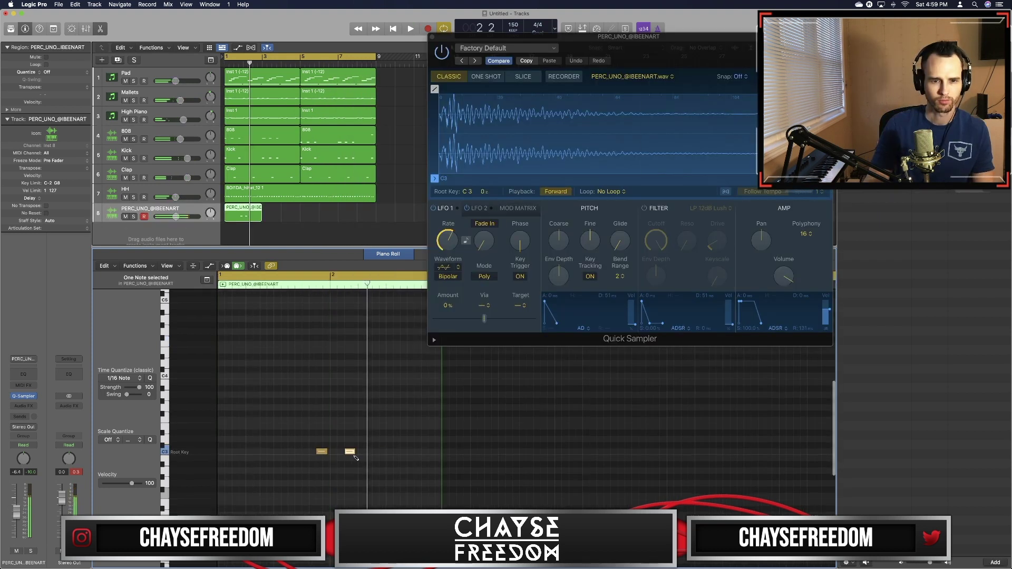
# - Raise both notes in the PERC_UNO region by one semitone
pyautogui.press('space')
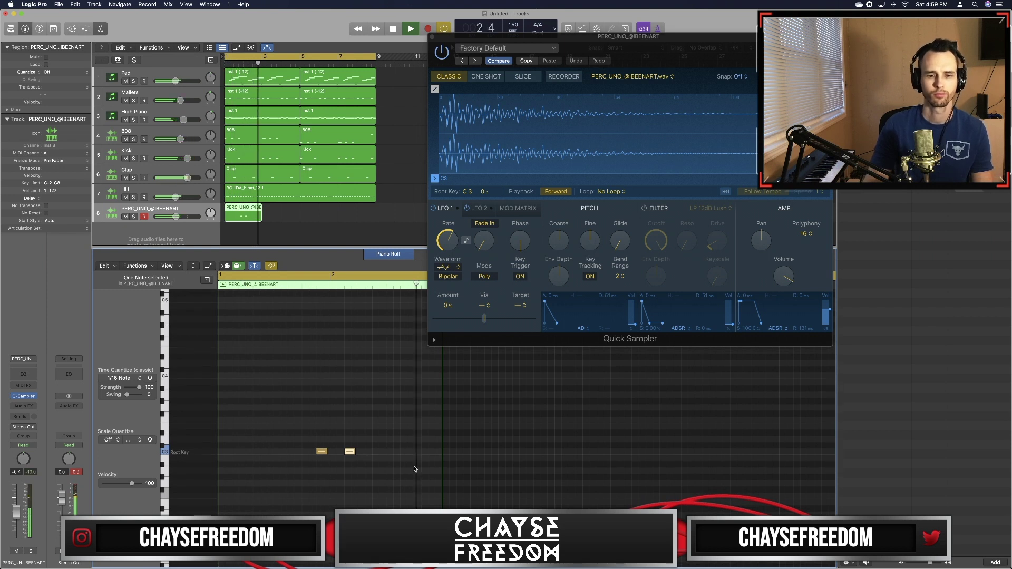
pyautogui.press('super+a')
pyautogui.moveTo(321, 453); pyautogui.dragTo(321, 448)
pyautogui.press('space')
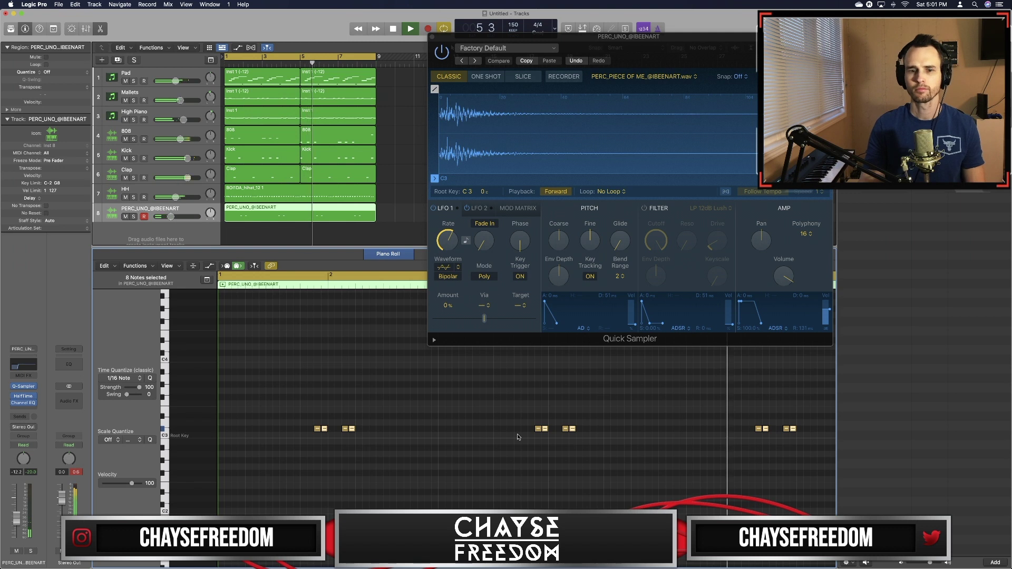
pyautogui.hscroll(1, 446, 443)
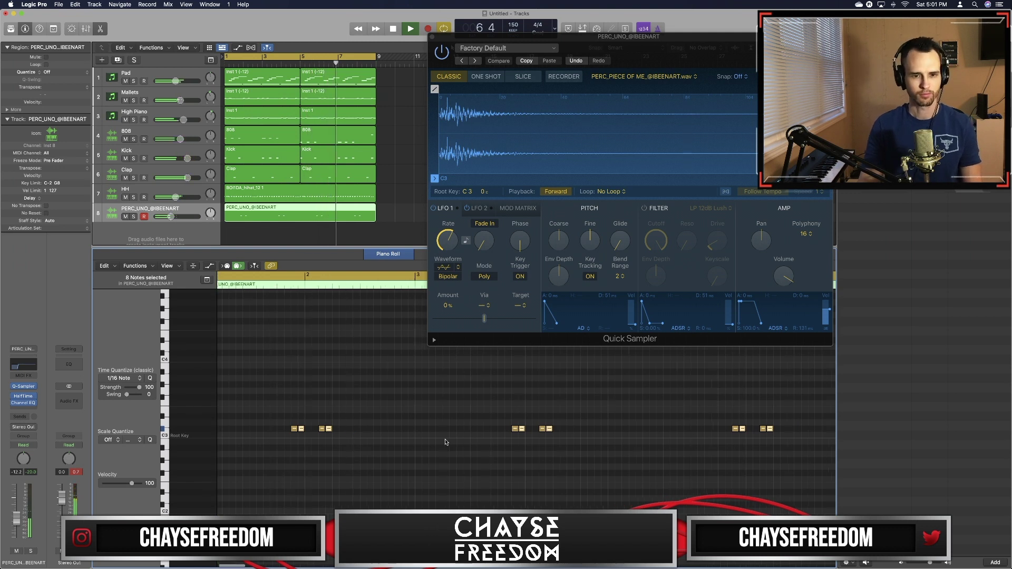
pyautogui.scroll(2, 443, 440)
pyautogui.press('space')
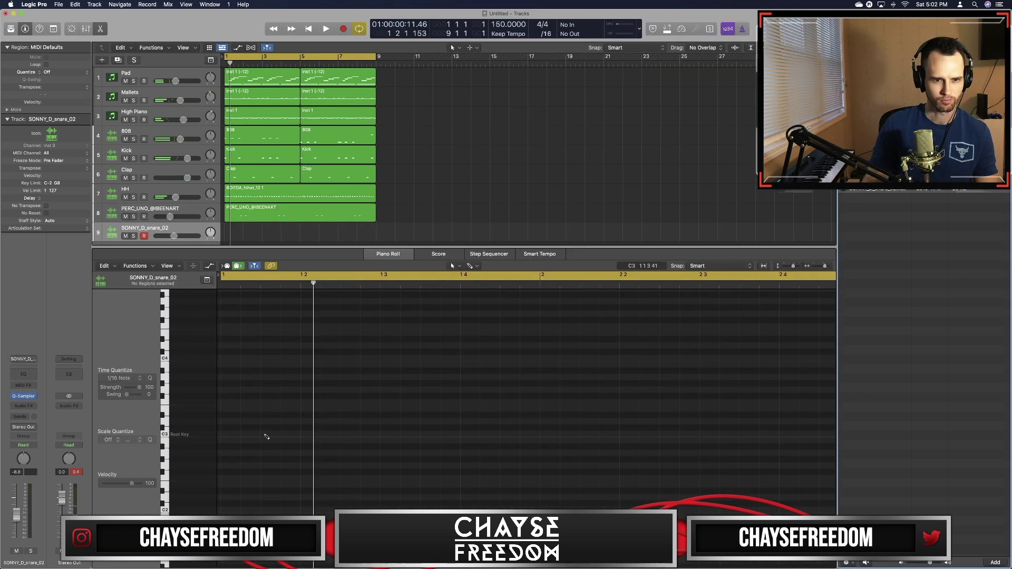
# - Add a C3 note on the second half of beat 1 in bar 1 of the SONNY_D_snare_02 track and play it
pyautogui.click(266, 435)
pyautogui.press('space')
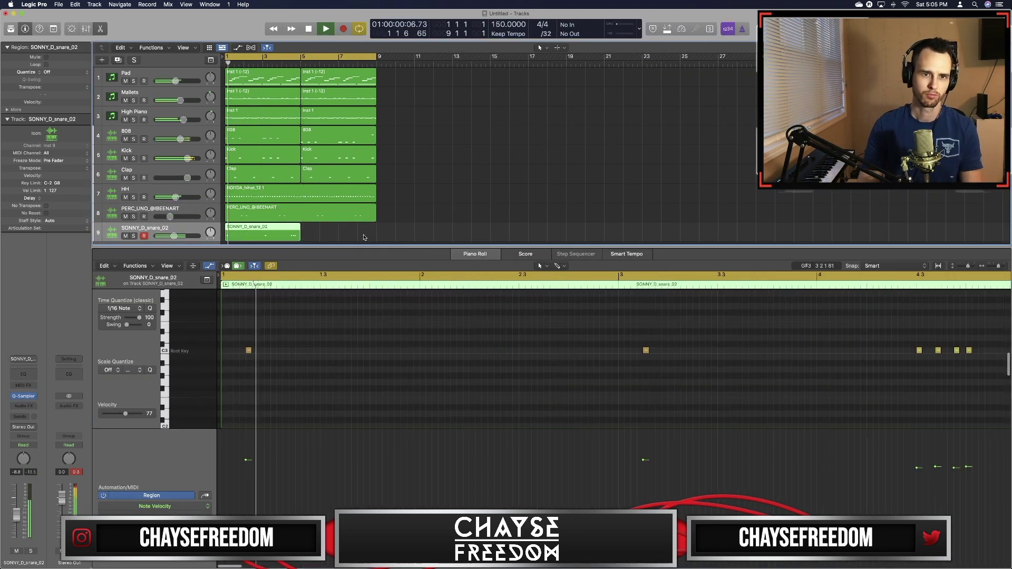
# - Repeat the four-bar SONNY_D_snare_02 region at bar 5 and replace the Piano Roll with the Mixer
pyautogui.click(330, 235)
pyautogui.click(269, 229)
pyautogui.press('super+r')
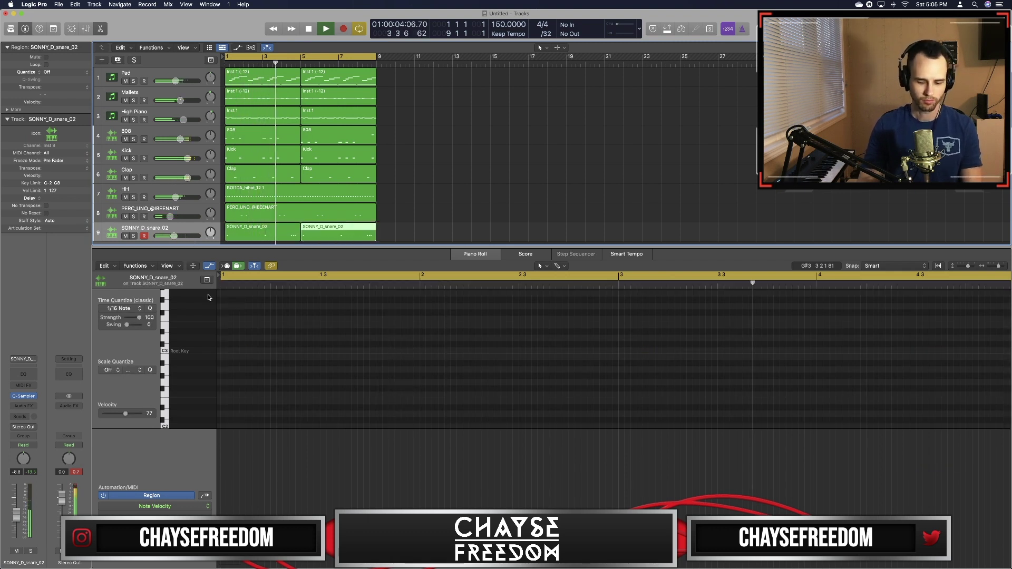
pyautogui.press('e')
pyautogui.press('x')
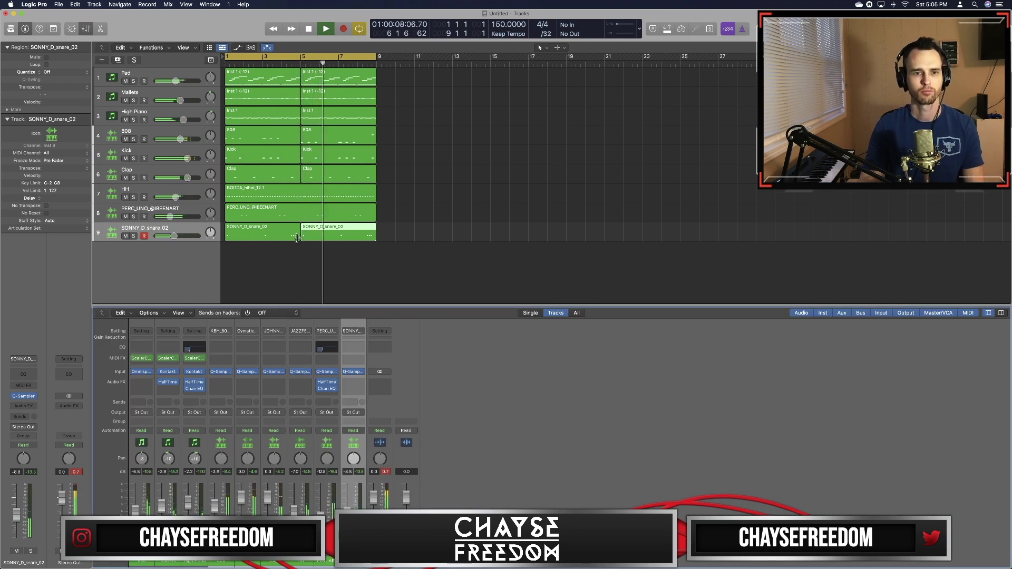
pyautogui.moveTo(296, 237)
pyautogui.mouseDown()
pyautogui.moveTo(285, 242)
pyautogui.moveTo(298, 245)
pyautogui.mouseUp()
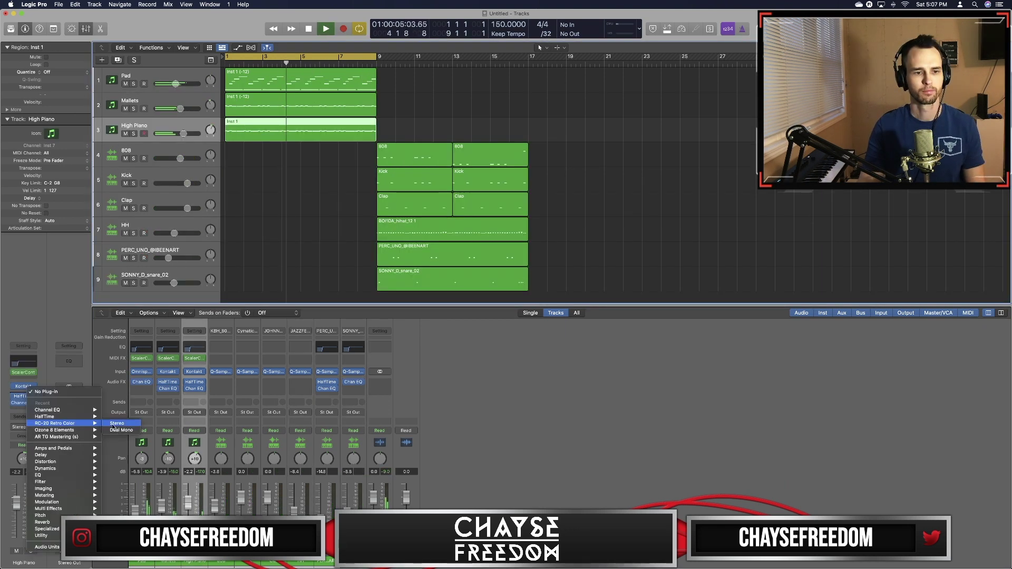
# - Insert stereo RC-20 Retro Color on the High Piano track using the Vinyl 2 preset with its Noise module switched off
pyautogui.click(113, 427)
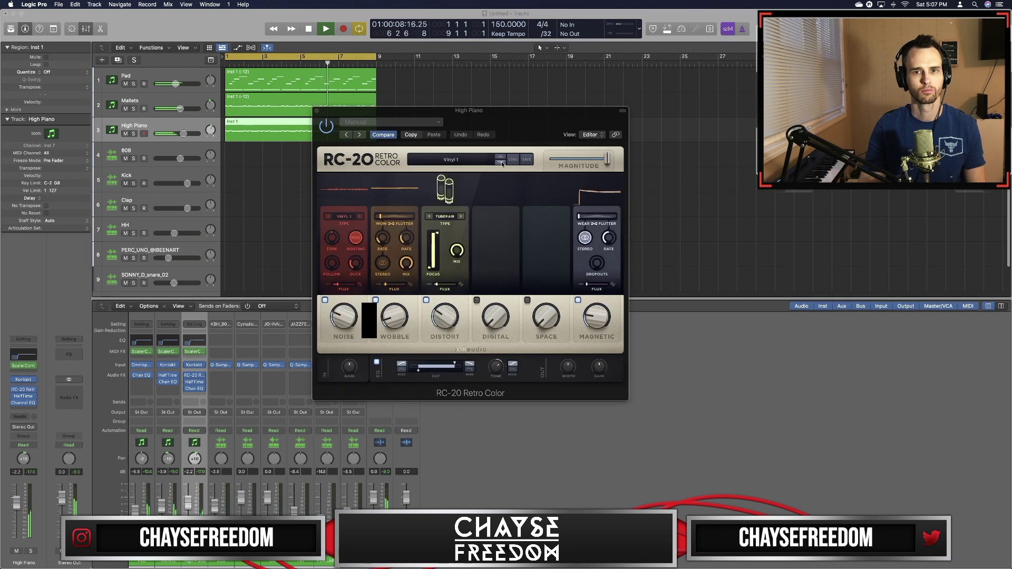
pyautogui.click(502, 162)
pyautogui.click(324, 301)
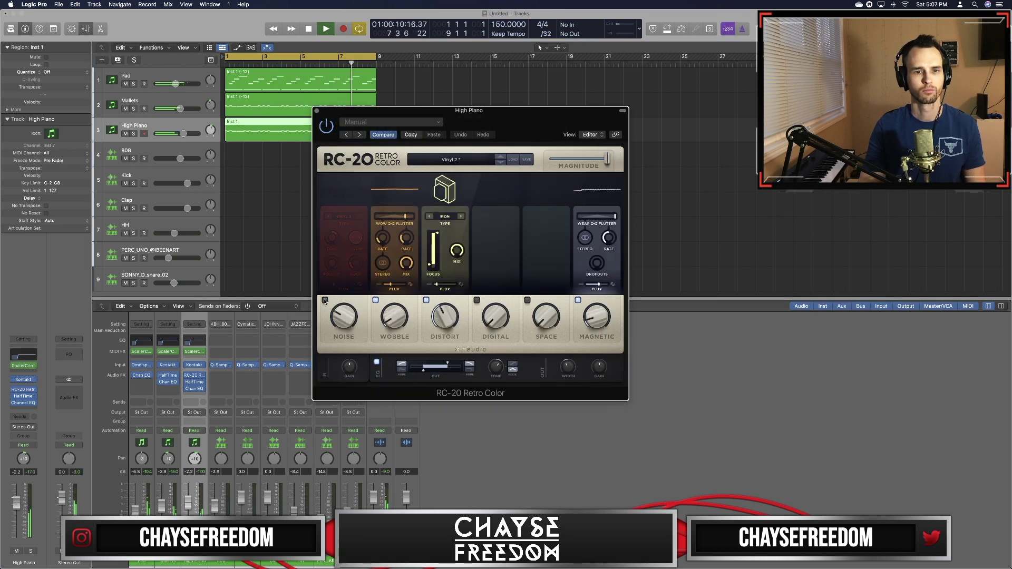
pyautogui.click(325, 301)
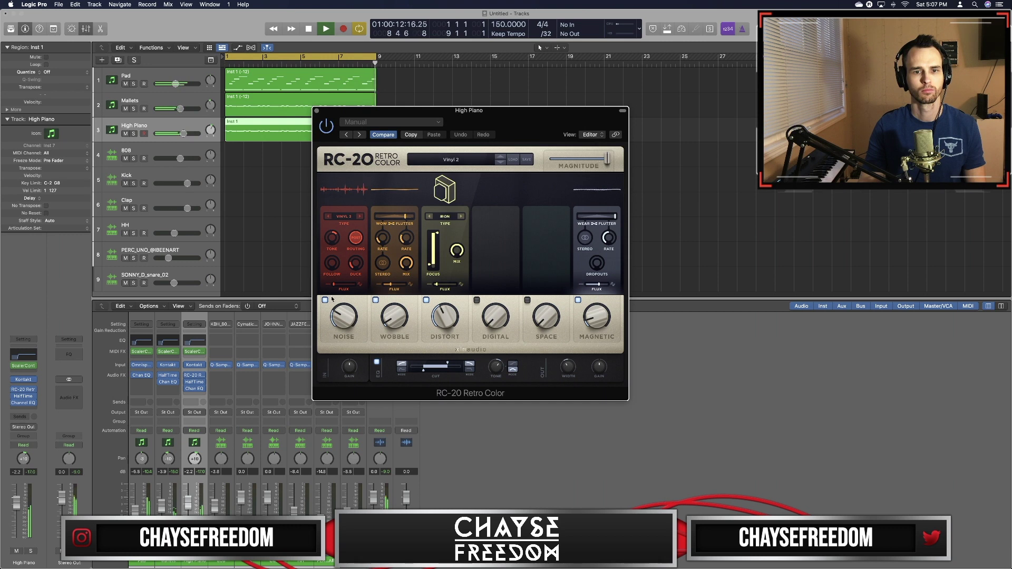
pyautogui.click(325, 300)
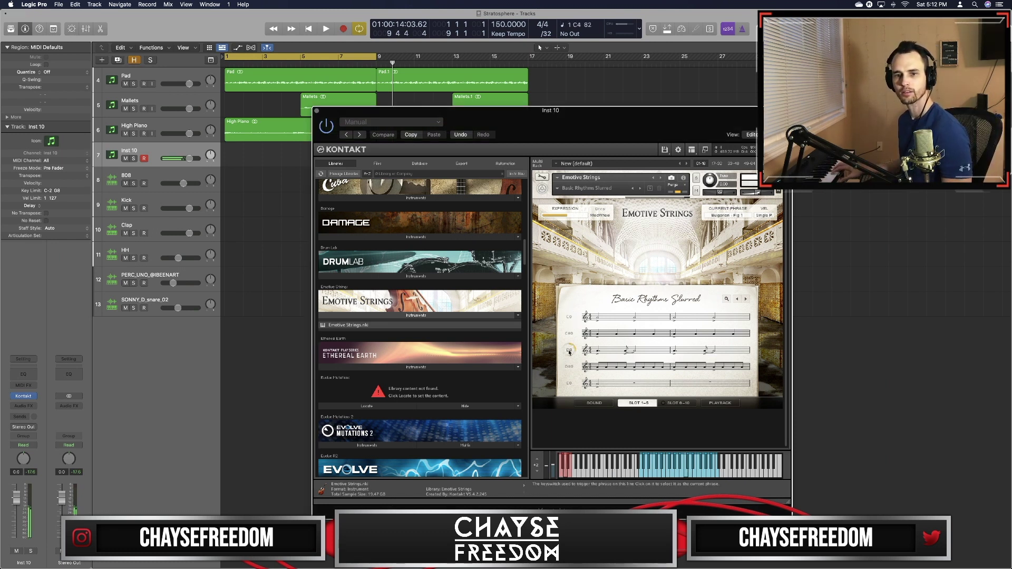
# - Load the Stradivari Violin instrument into Kontakt on the Inst 10 track and start playback
pyautogui.scroll(-20, 435, 363)
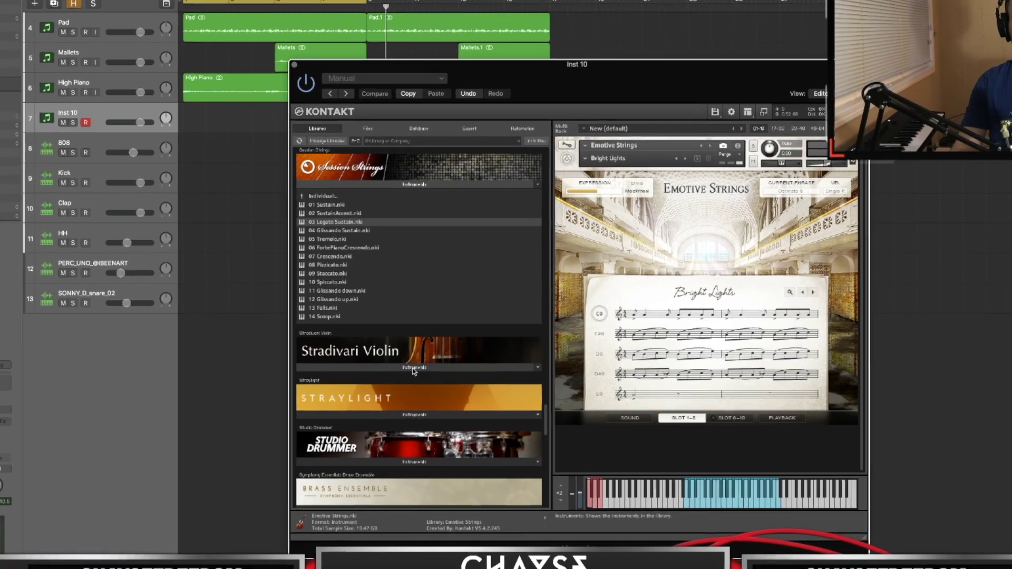
pyautogui.click(437, 366)
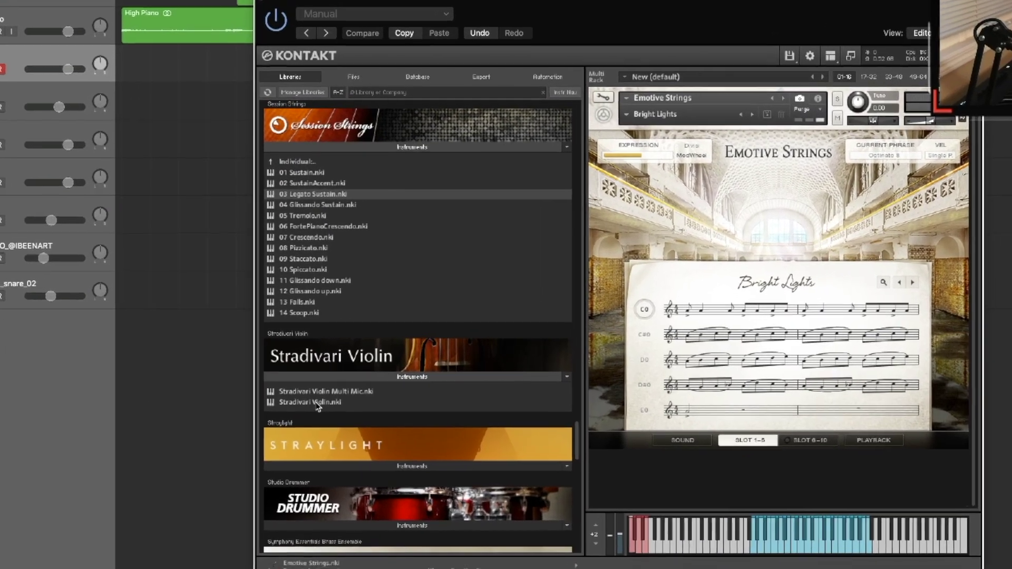
pyautogui.moveTo(318, 405); pyautogui.dragTo(715, 112)
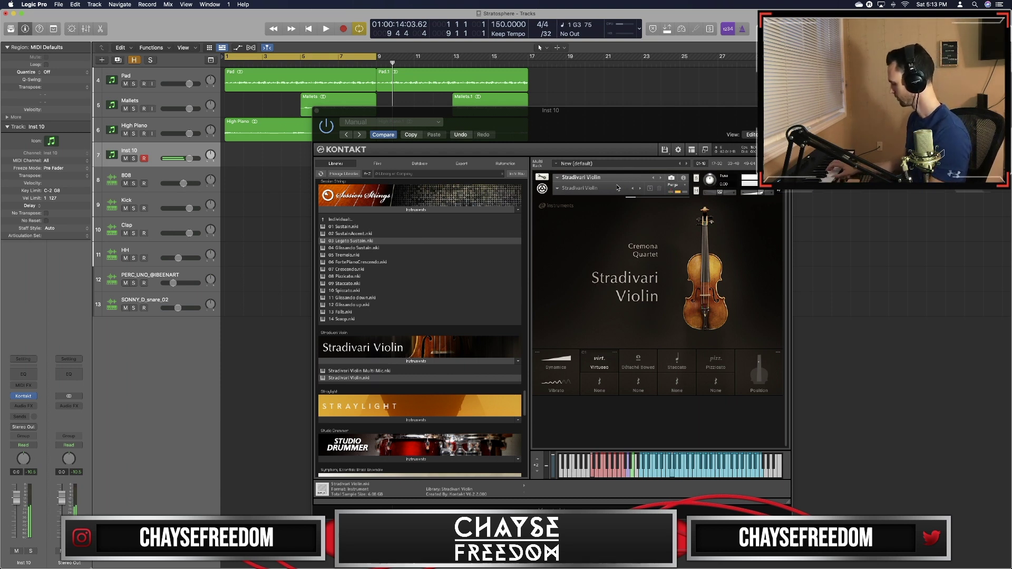
pyautogui.press('space')
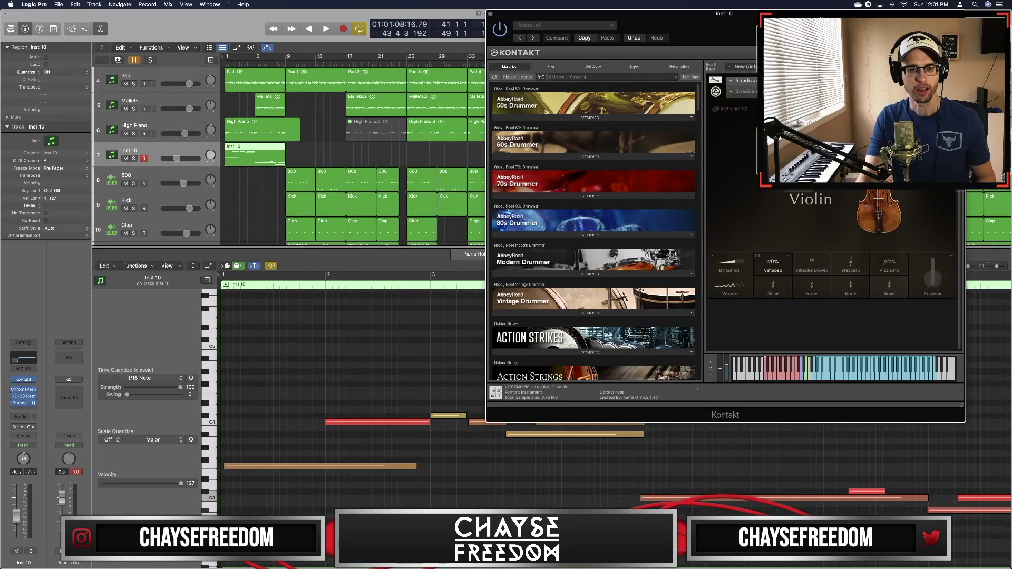
# - Examine the RC-20 Retro Color and ChromaVerb settings on the Inst 10 violin track
pyautogui.moveTo(820, 17); pyautogui.dragTo(714, 17)
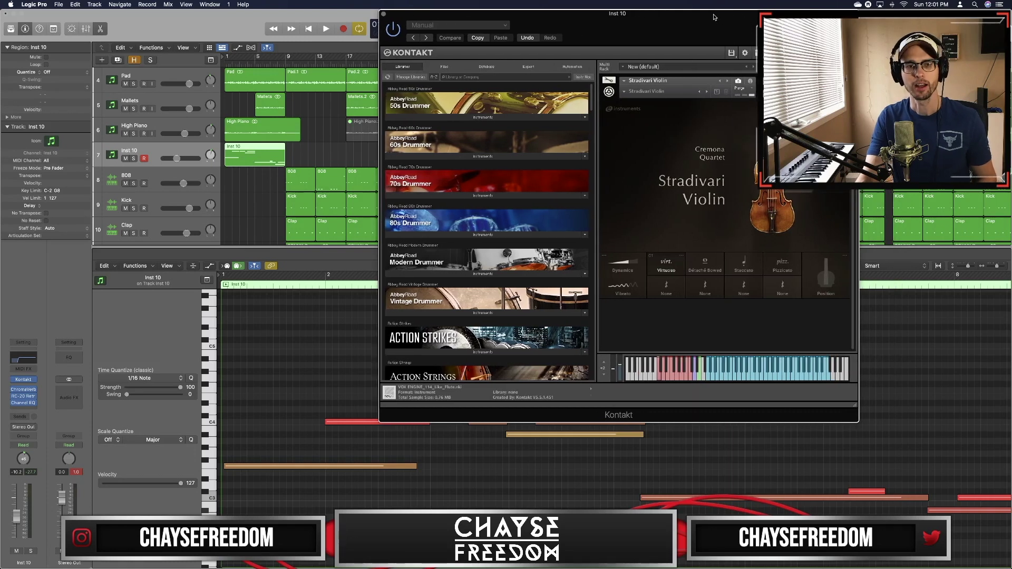
pyautogui.moveTo(714, 17); pyautogui.dragTo(709, 17)
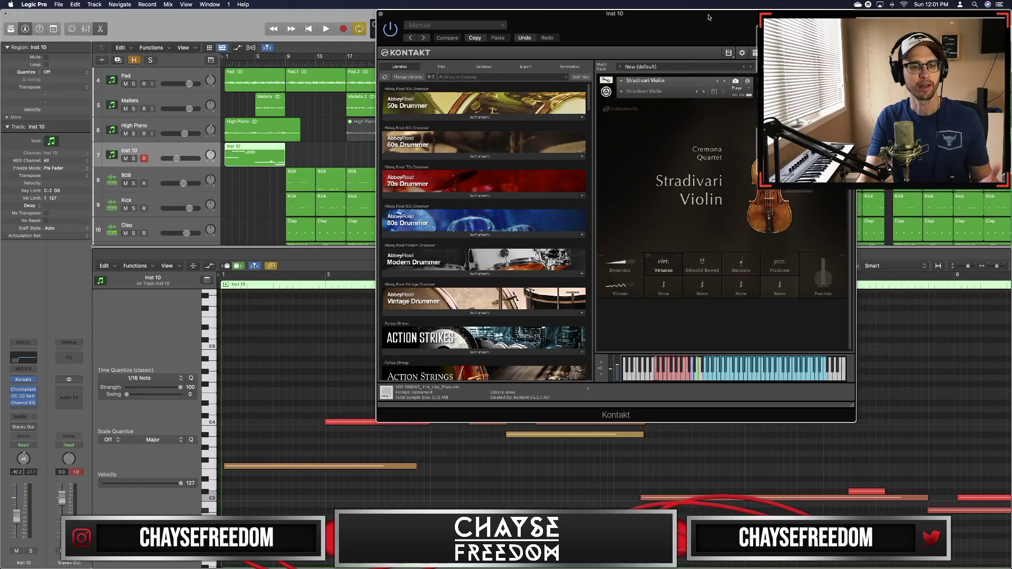
pyautogui.click(23, 396)
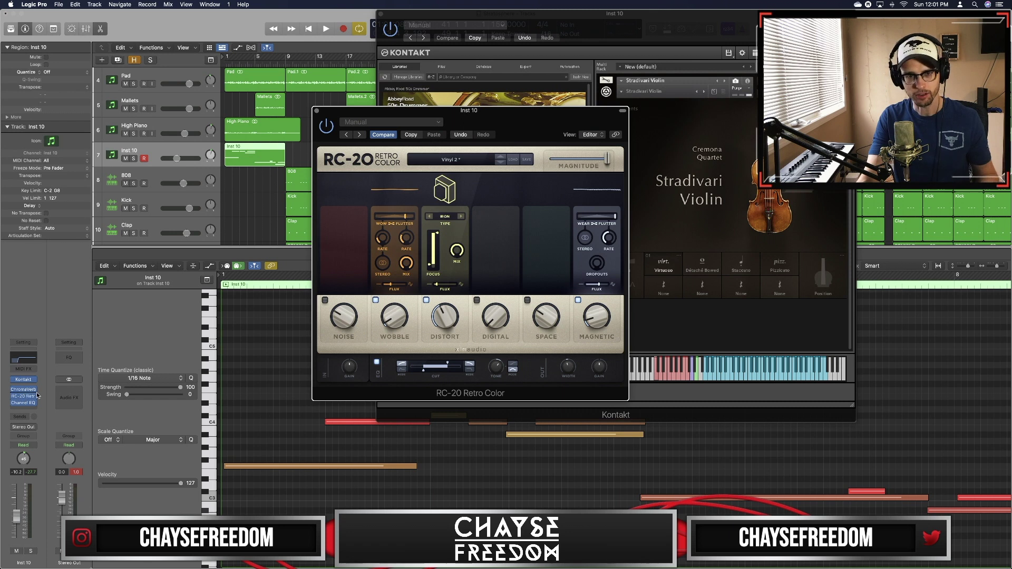
pyautogui.click(317, 111)
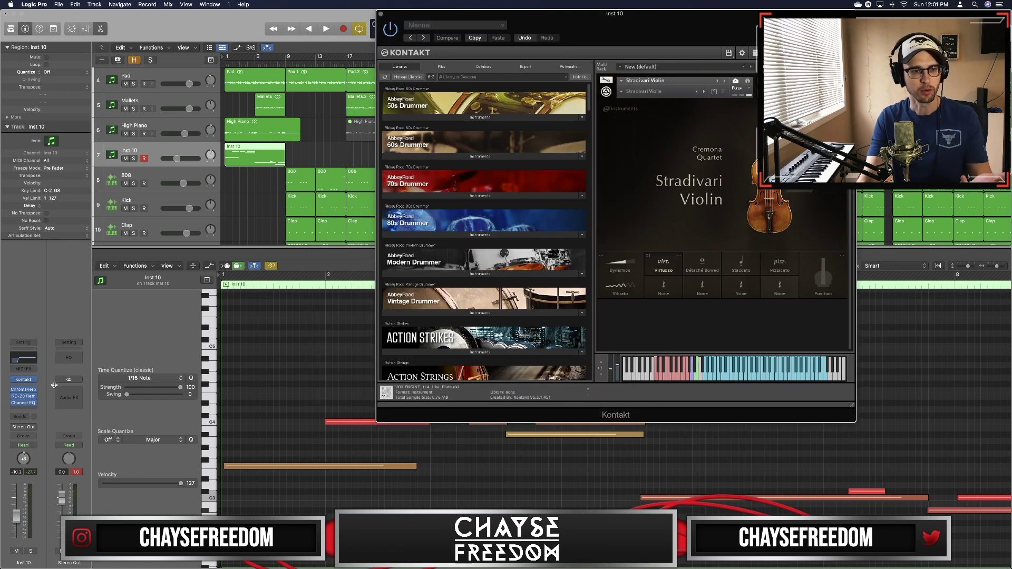
pyautogui.click(24, 390)
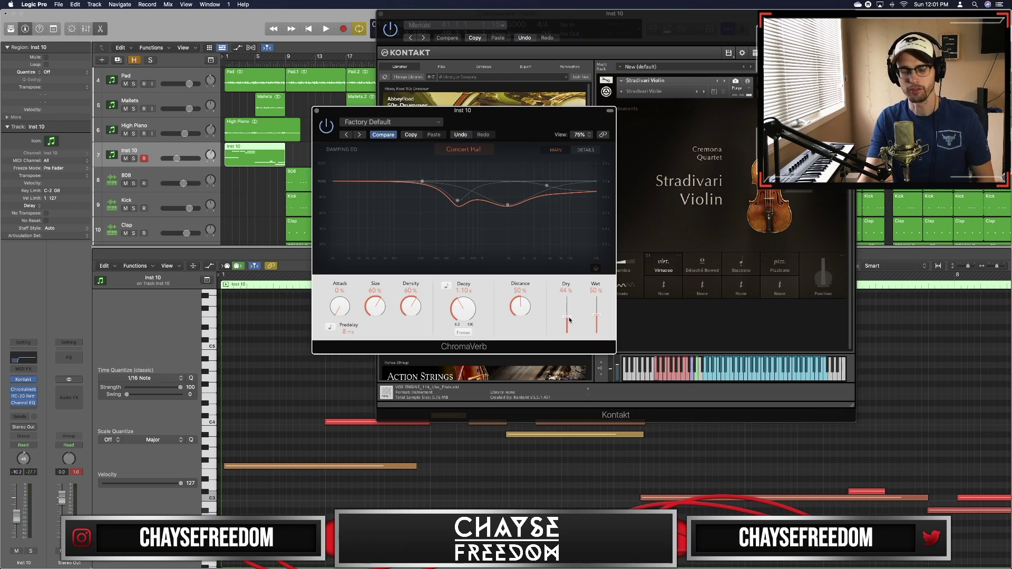
pyautogui.press('super+w')
# - Play back the arrangement with the violin part and close the Kontakt window
pyautogui.press('space')
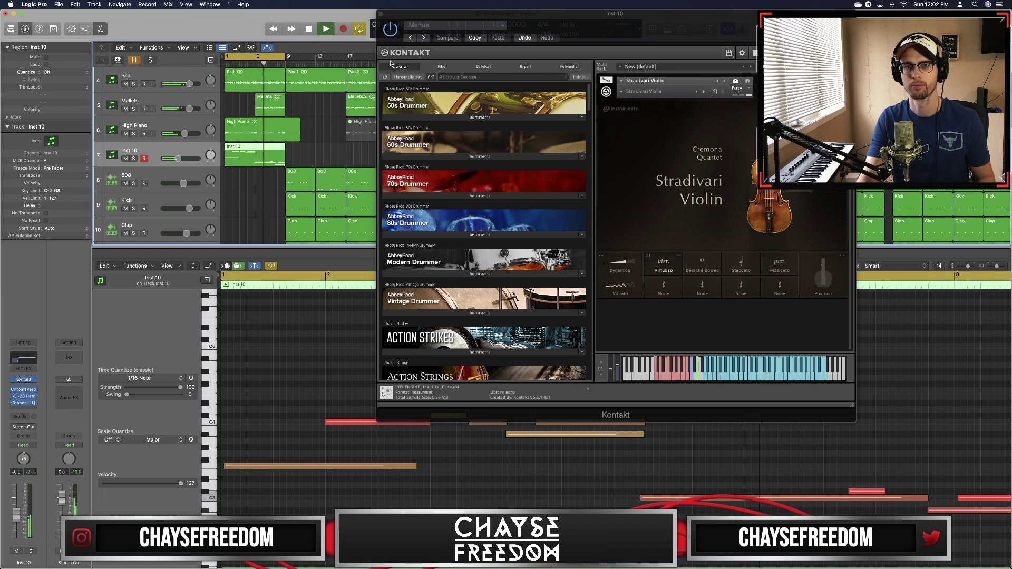
pyautogui.click(381, 16)
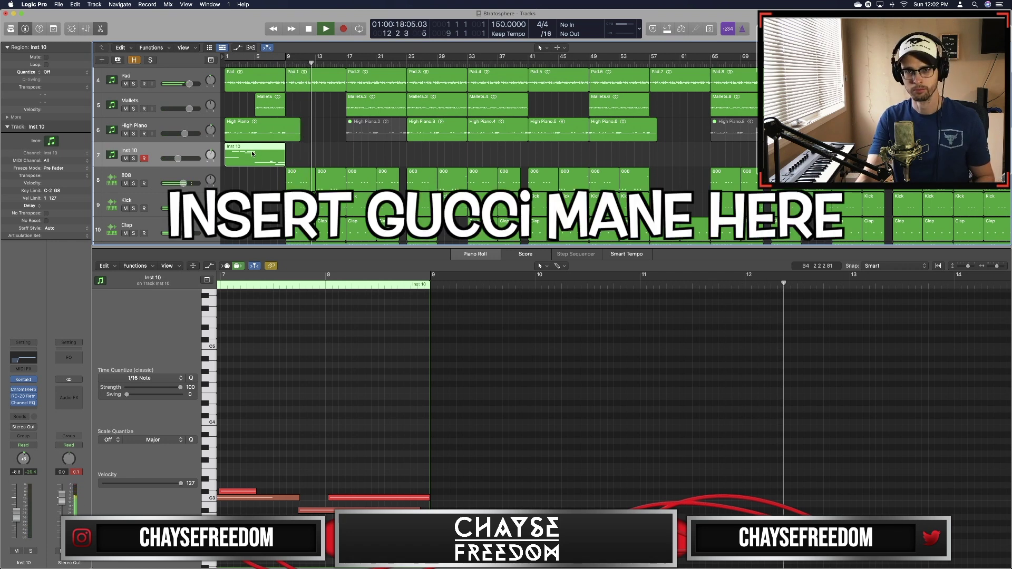
pyautogui.scroll(-1, 248, 154)
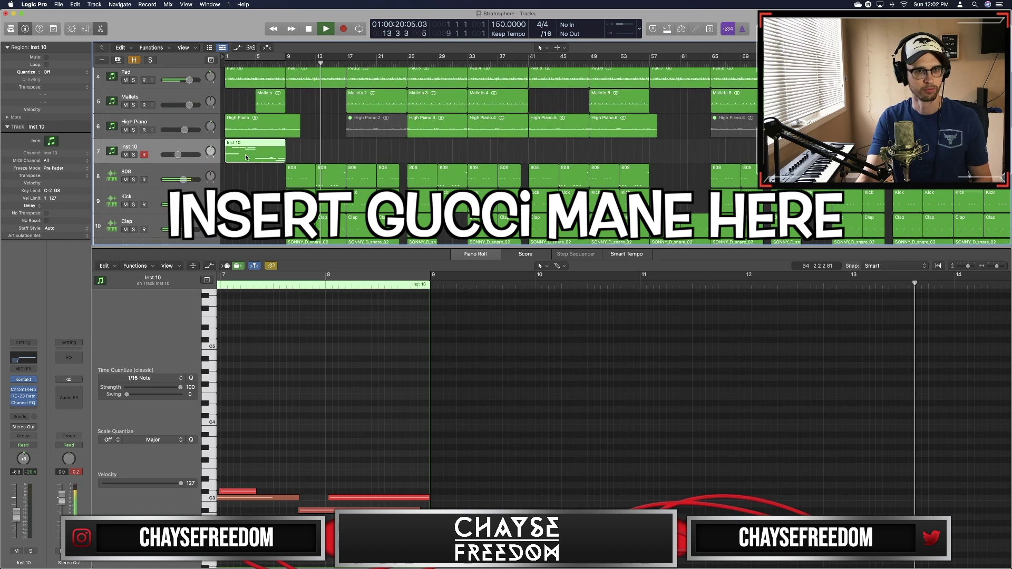
pyautogui.scroll(1, 248, 158)
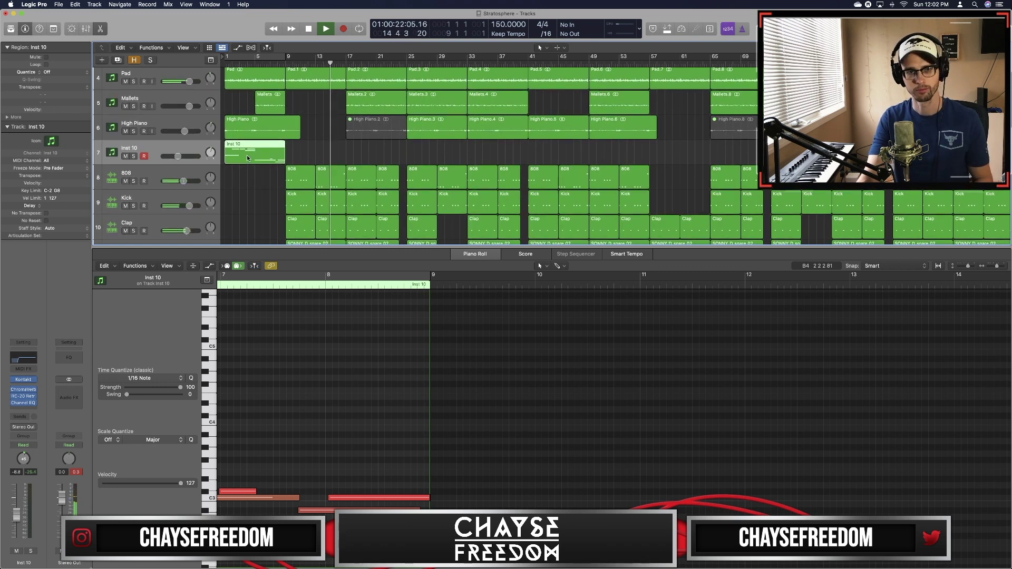